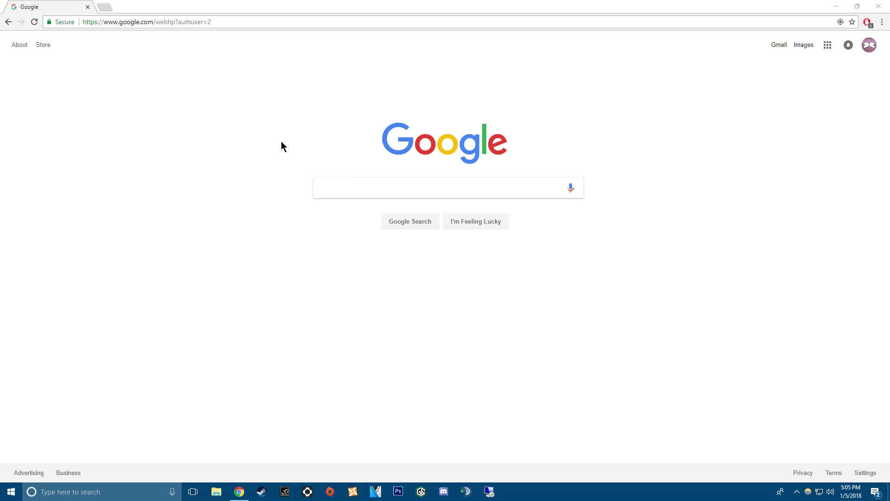
Load mxsimulator.com and download mxserver-2016-12-01-1322.zip from the forum's General Discussion topic
click(243, 22)
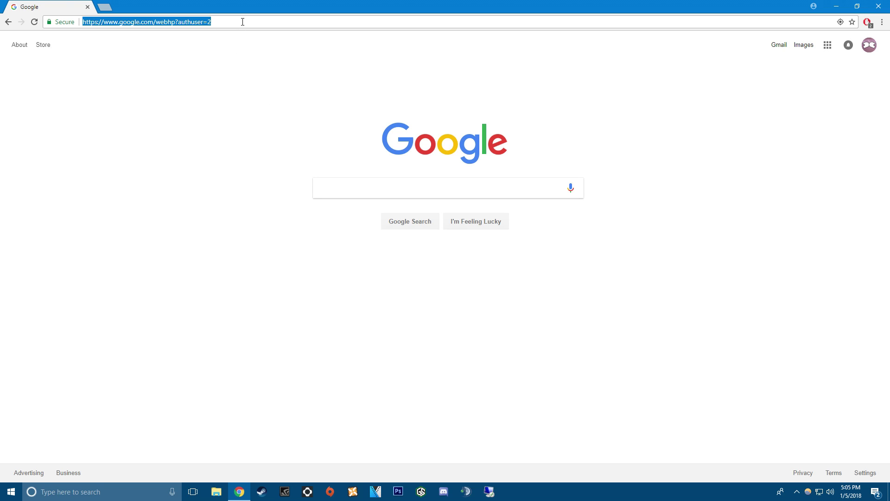
text(mxsimulator.com)
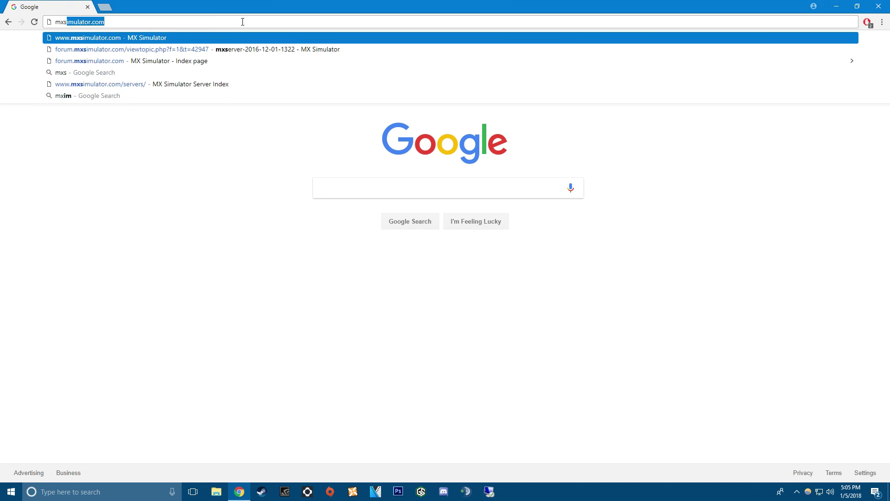
key(Return)
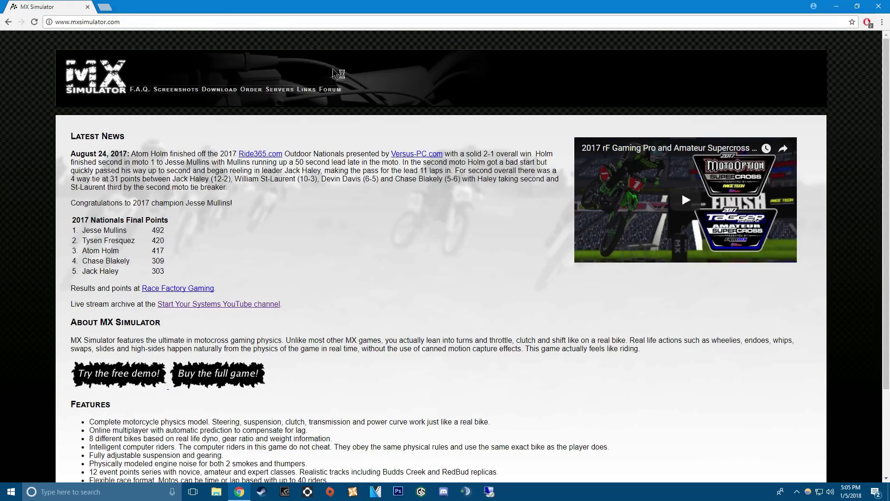
click(333, 91)
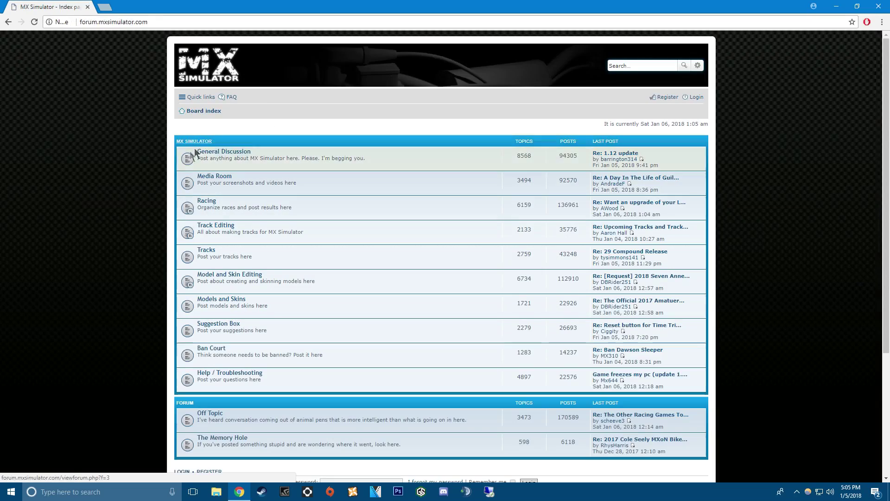
click(220, 154)
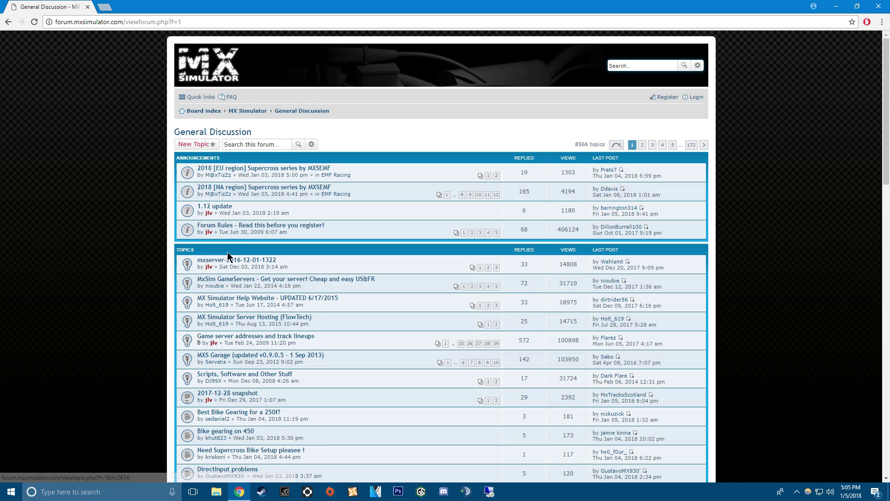
click(237, 258)
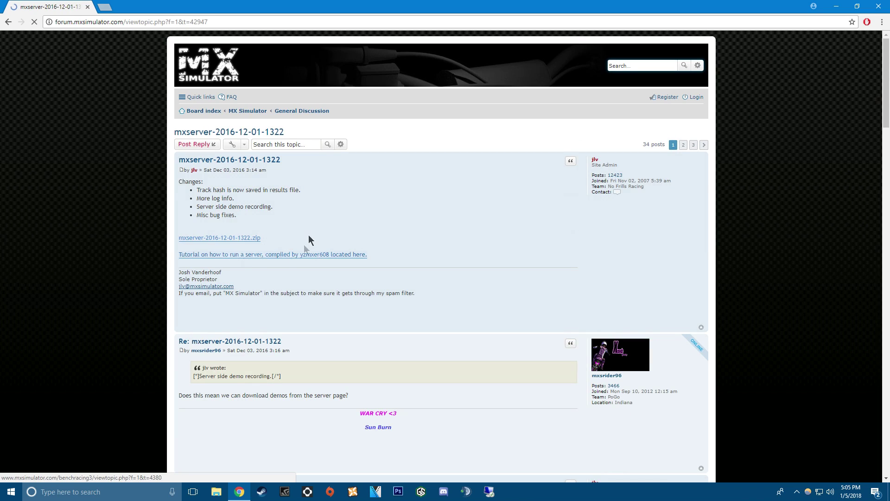
click(227, 242)
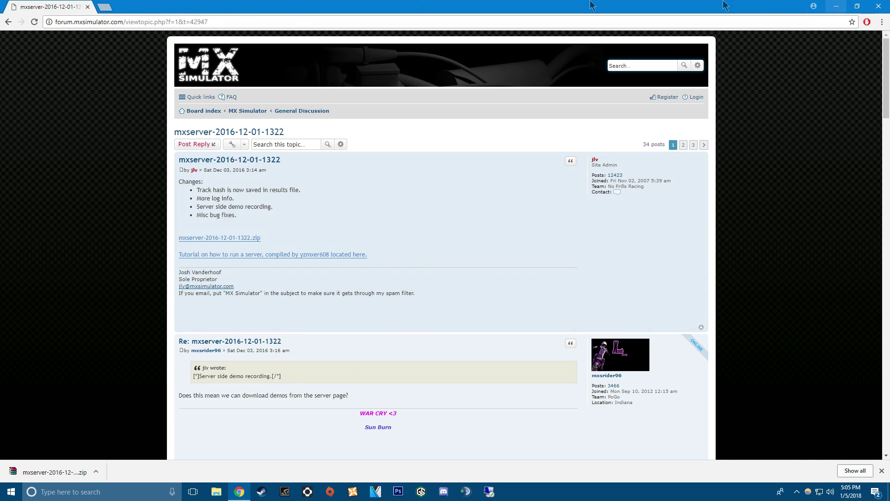
Load vpn.net and download the hamachi.msi Hamachi installer
click(97, 22)
text(vpn.net)
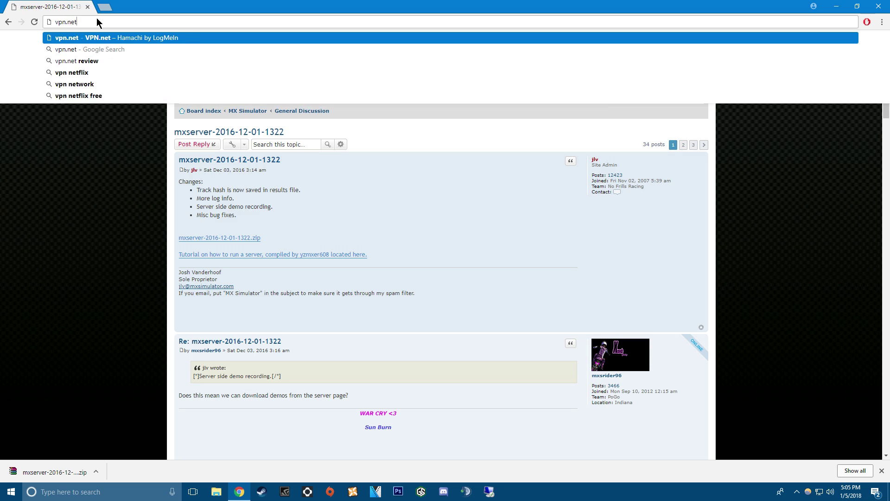
key(Return)
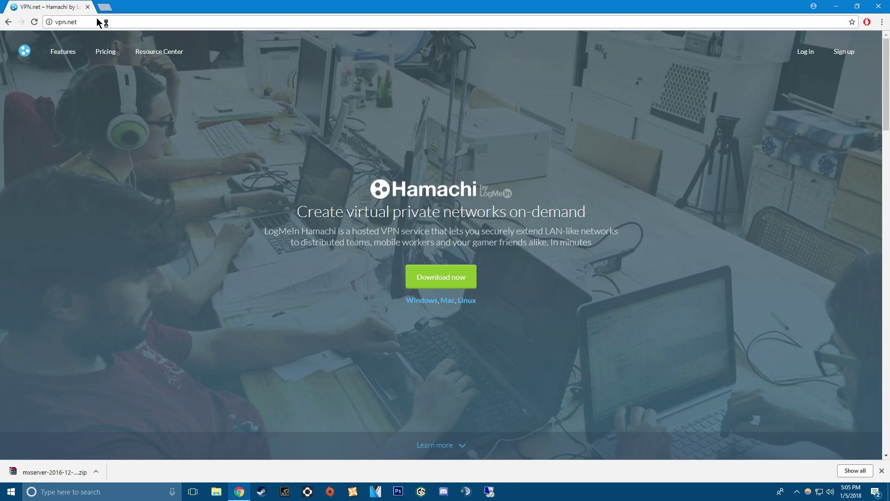
click(425, 278)
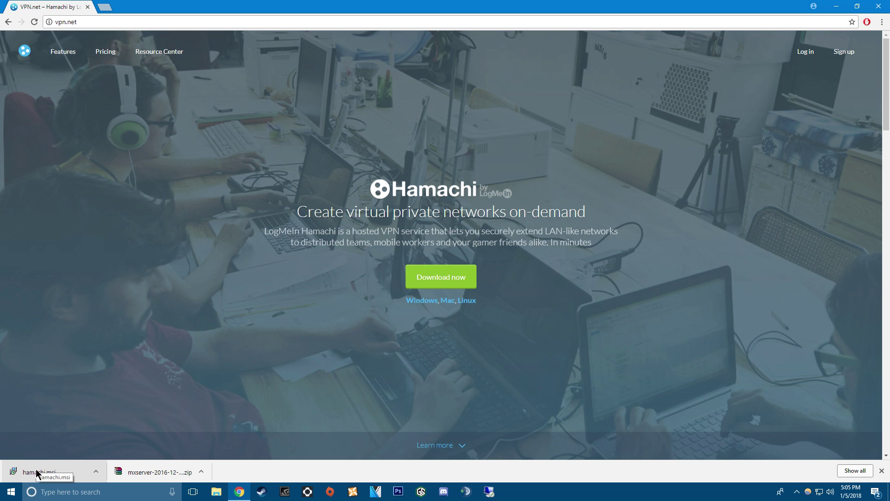
Show the Downloads folder in File Explorer
click(839, 6)
click(212, 482)
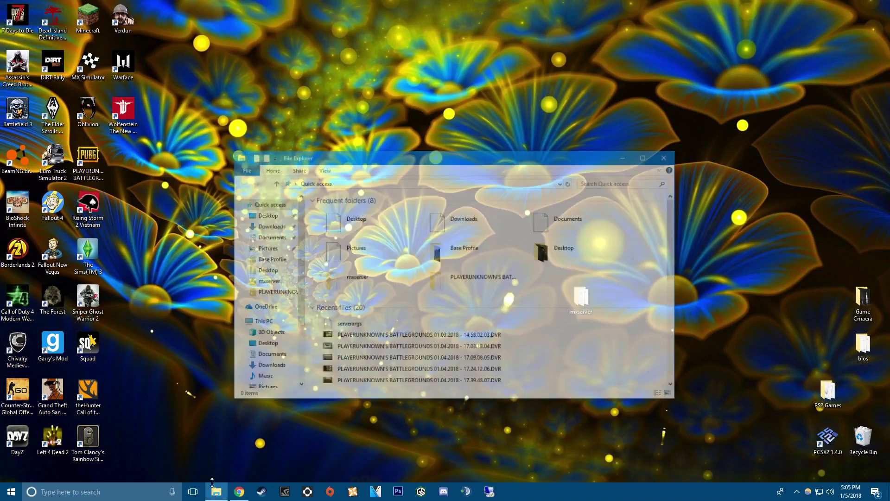
click(262, 225)
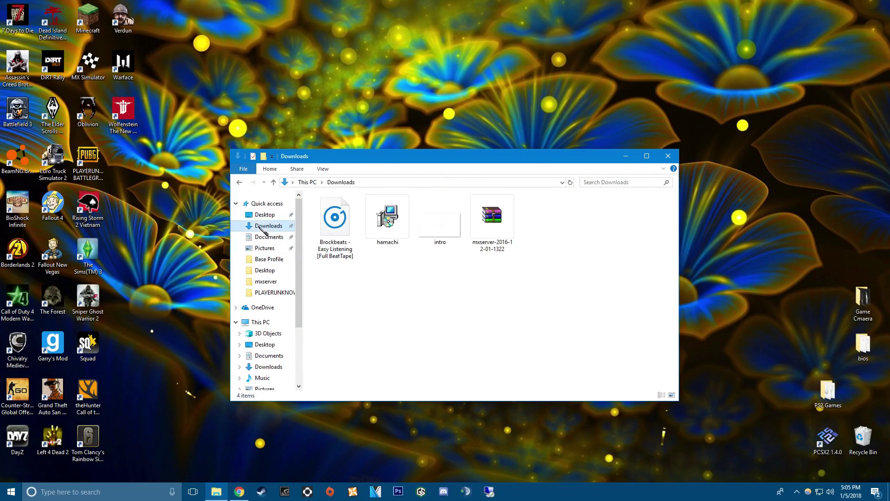
Start the hamachi installer, cancel its setup, delete the installer, and select the mxserver zip
double_click(387, 222)
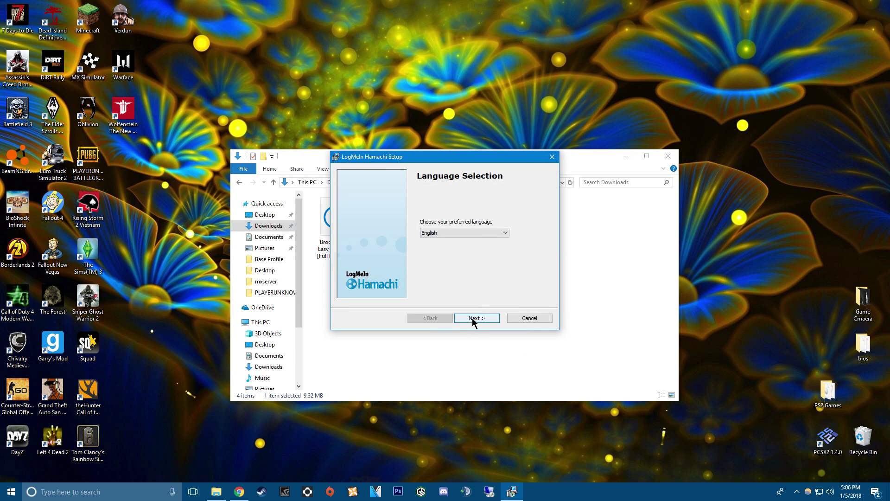
click(498, 233)
click(551, 157)
click(551, 157)
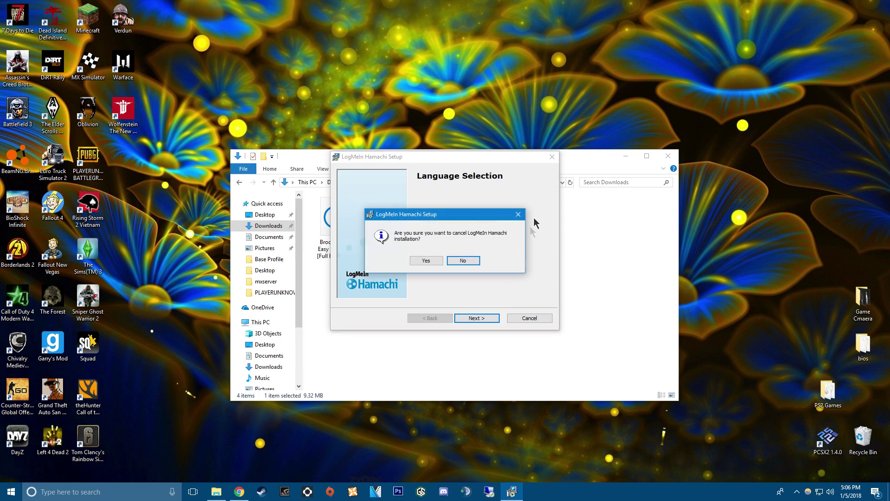
click(426, 261)
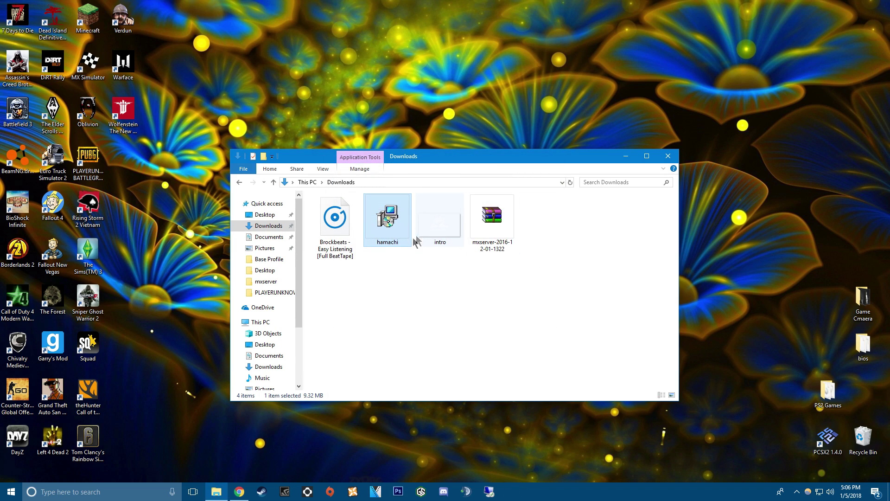
key(Delete)
click(436, 230)
Extract the mxserver zip here and open the new mxserver folder
right_click(435, 229)
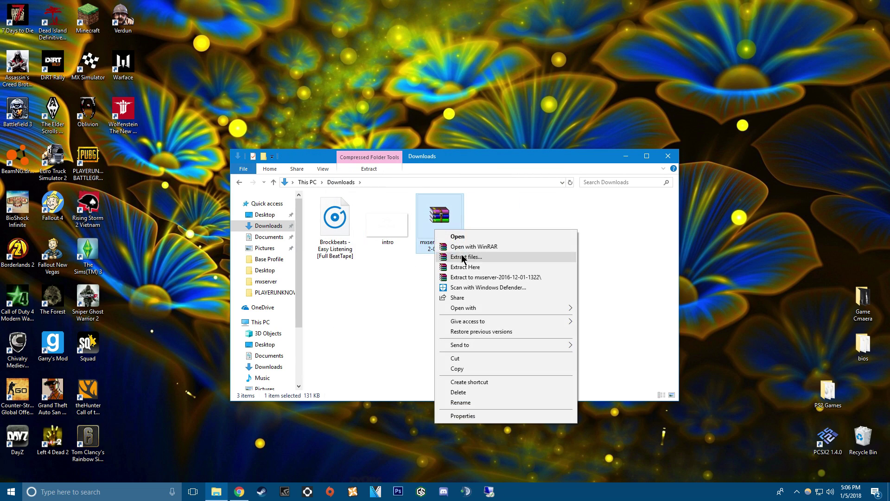
click(464, 266)
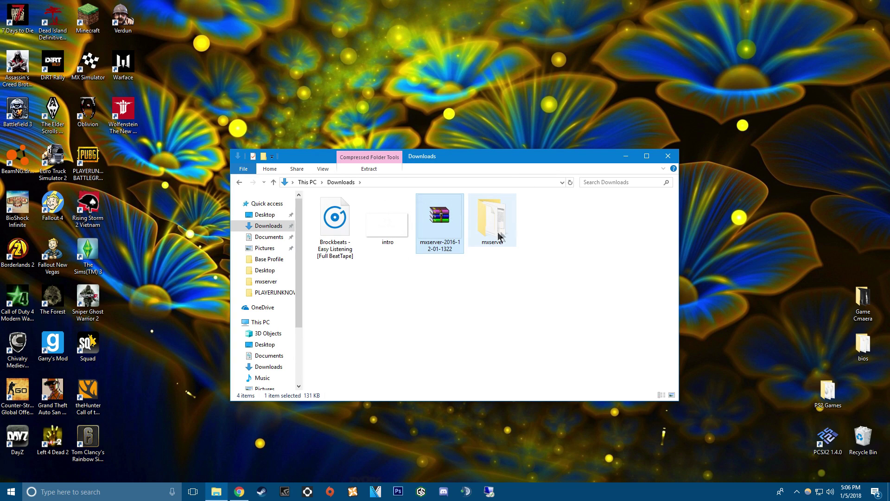
click(497, 228)
double_click(497, 234)
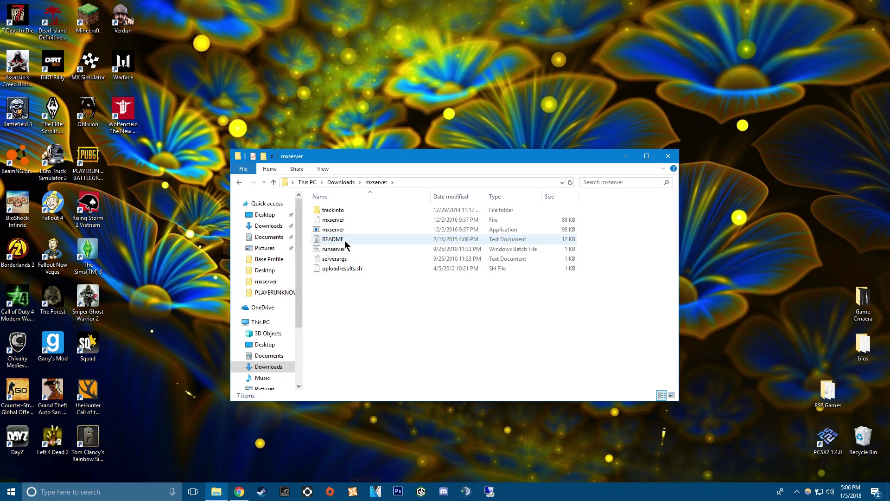
Browse trackinfo for available tracks, then return and open serverargs in Notepad
double_click(340, 211)
scroll(358, 332, down, 20)
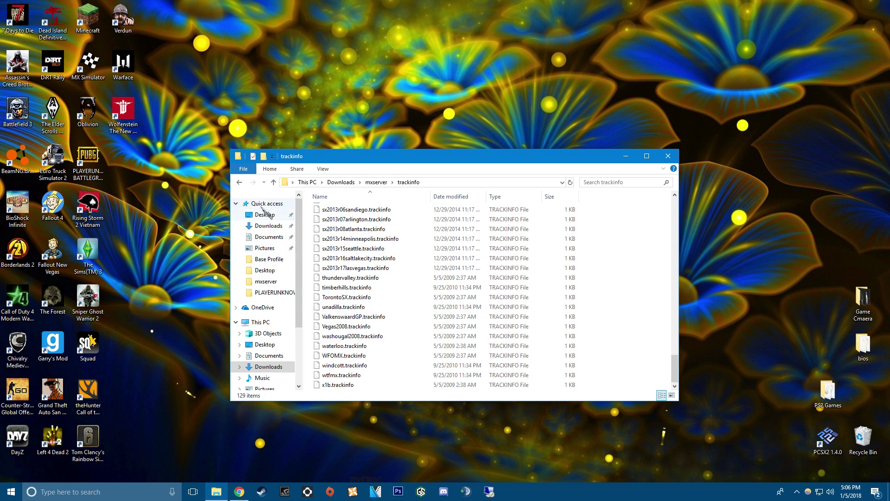
click(239, 182)
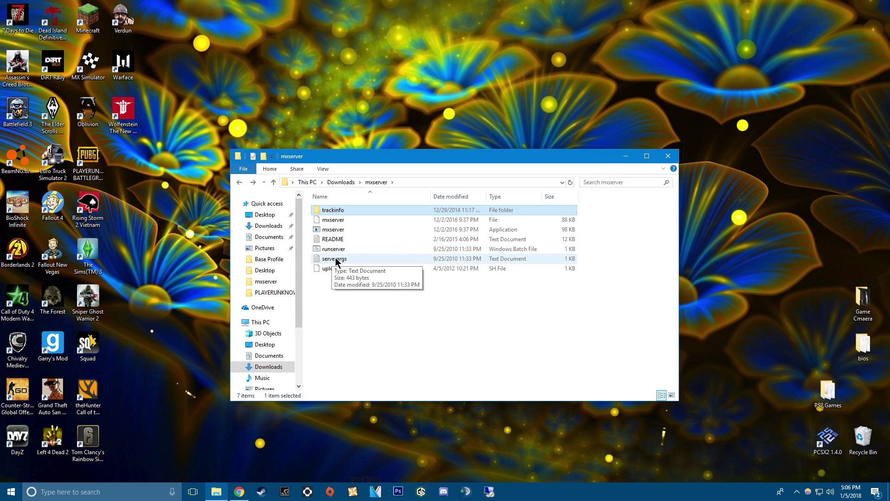
double_click(334, 258)
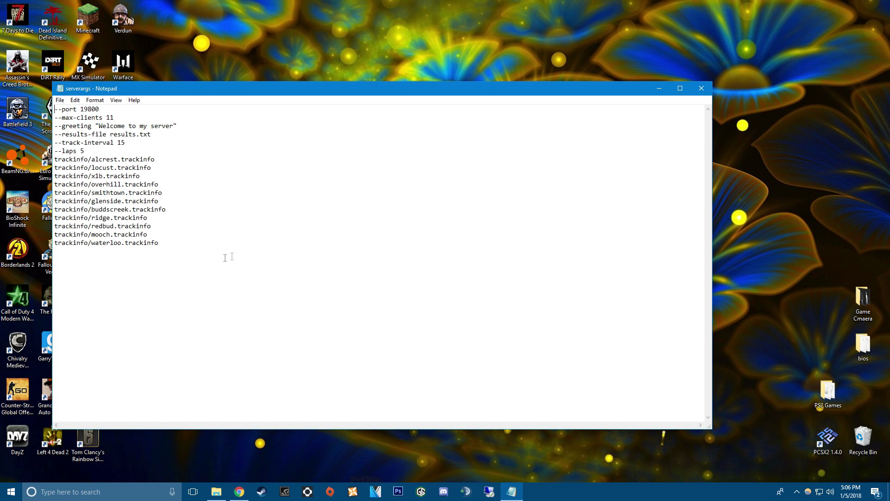
Delete the locust-to-waterloo track lines from serverargs, leaving alcrest, then save and close it
drag(232, 256, 5, 168)
key(Delete)
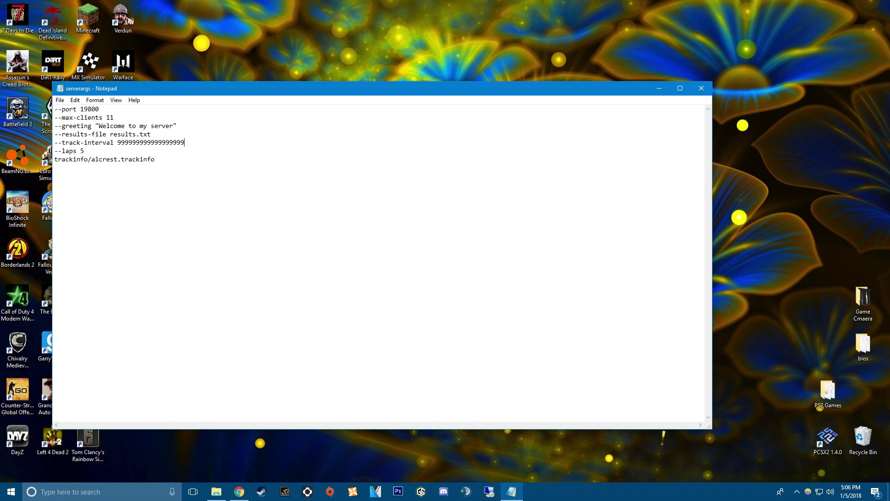
click(60, 100)
click(83, 132)
click(698, 89)
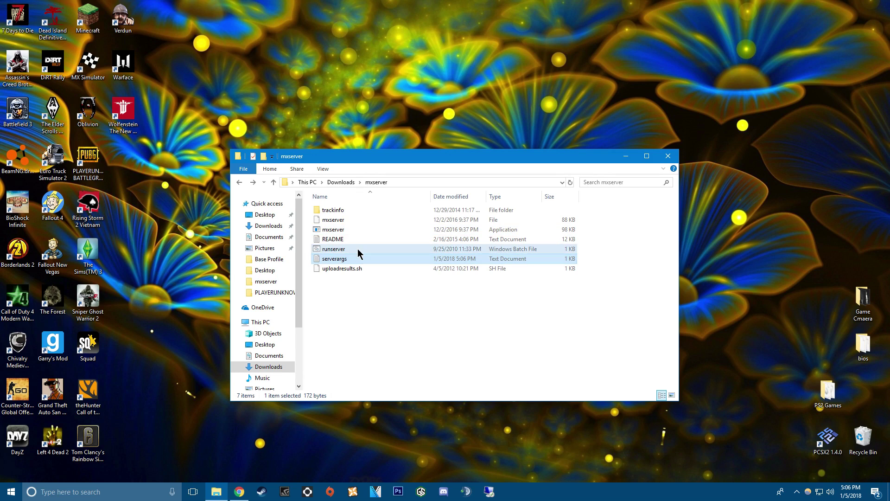
Minimize the mxserver Explorer window, then drag the desktop mxserver folder beside PS2 Games
click(358, 250)
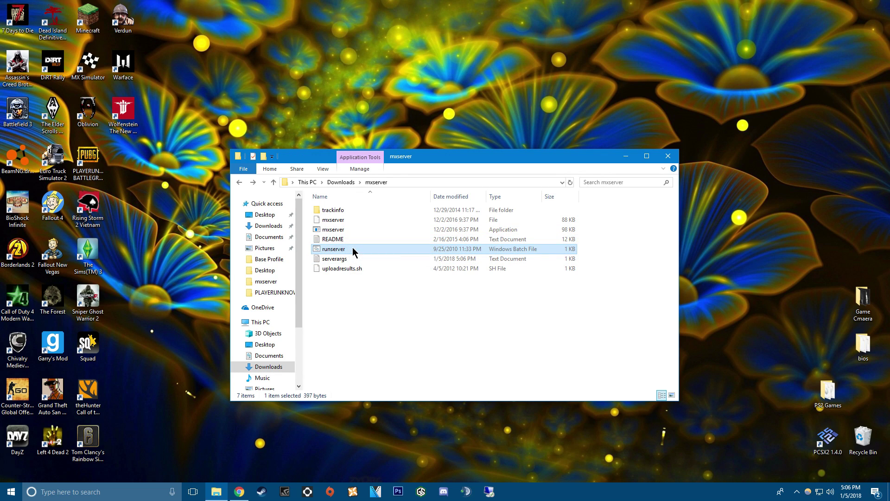
click(630, 159)
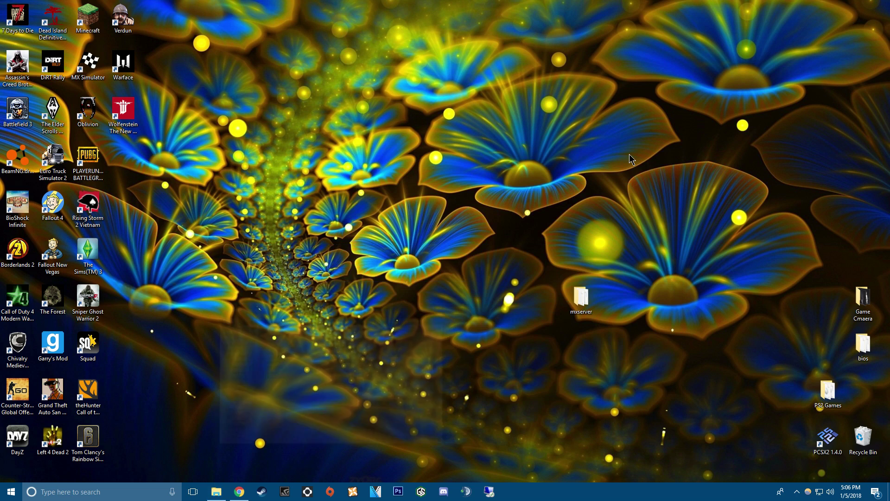
double_click(581, 298)
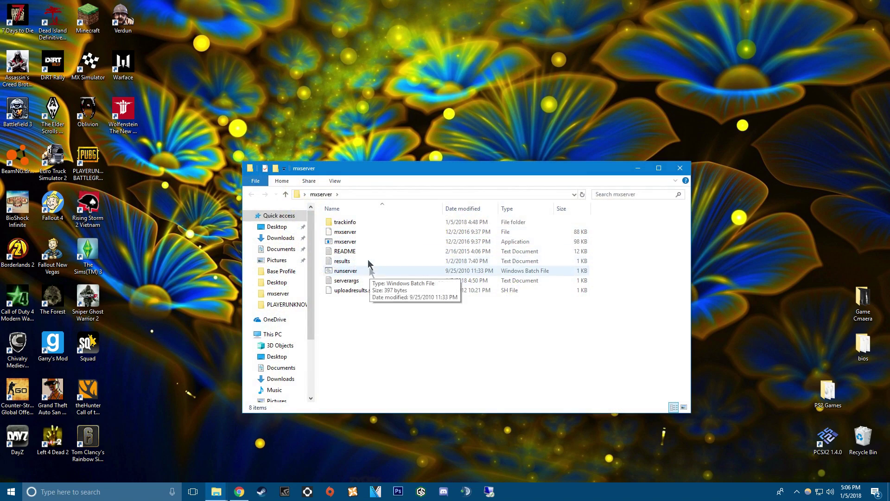
click(681, 169)
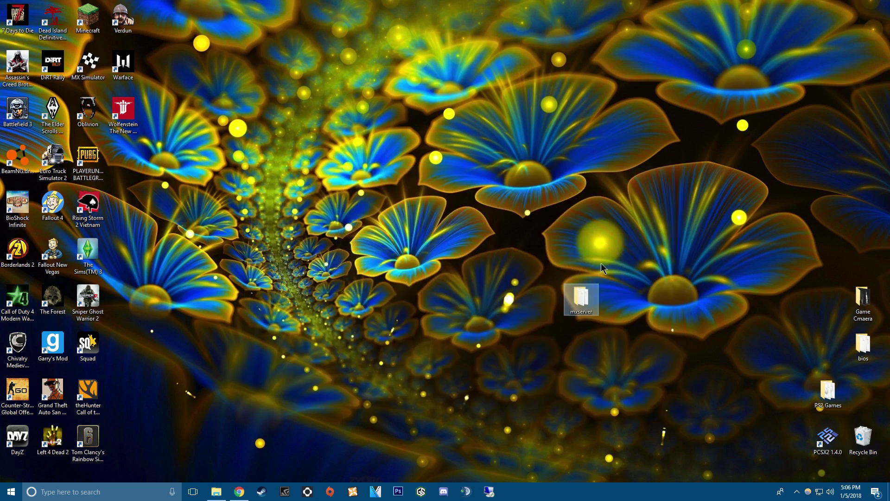
drag(583, 299, 860, 391)
click(750, 382)
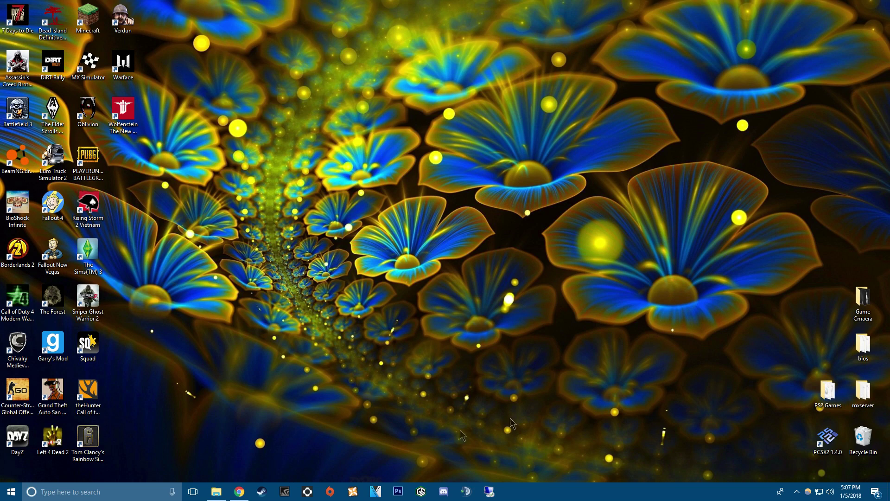
Launch Hamachi and create the password-protected network fszandmz, then select it
click(11, 491)
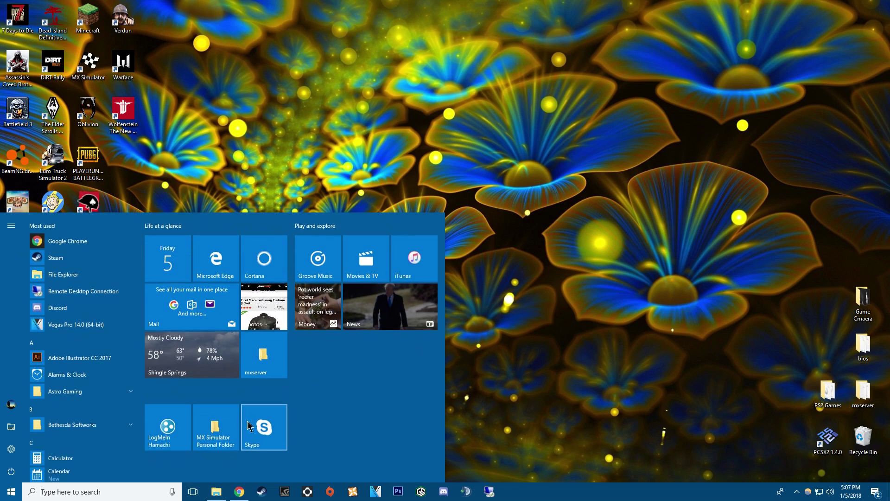
click(170, 432)
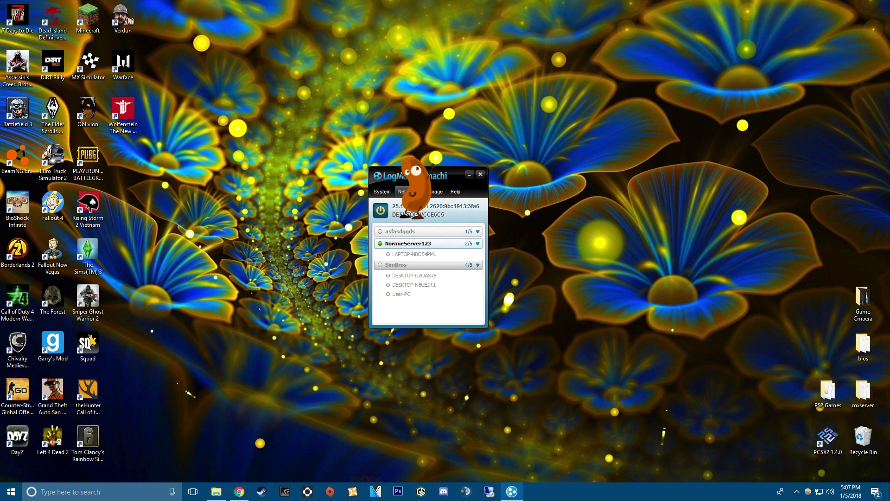
click(401, 191)
click(415, 205)
text(fszandmz)
click(440, 229)
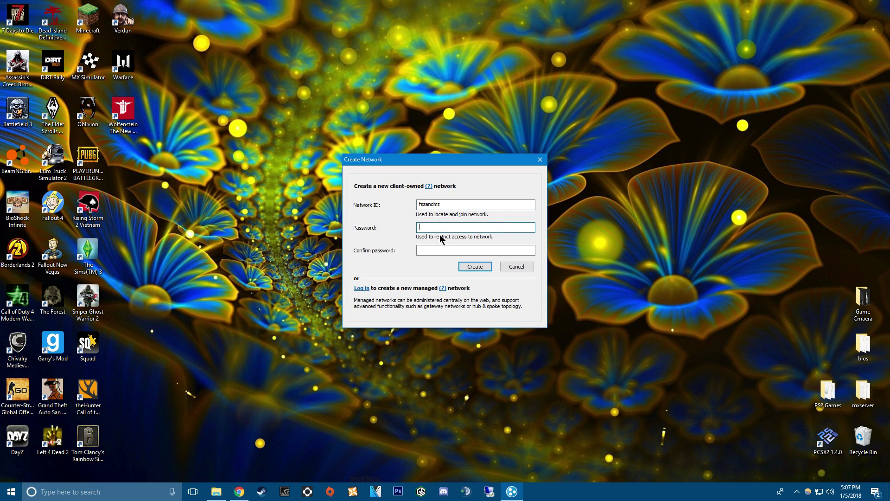
key(Tab)
text(a)
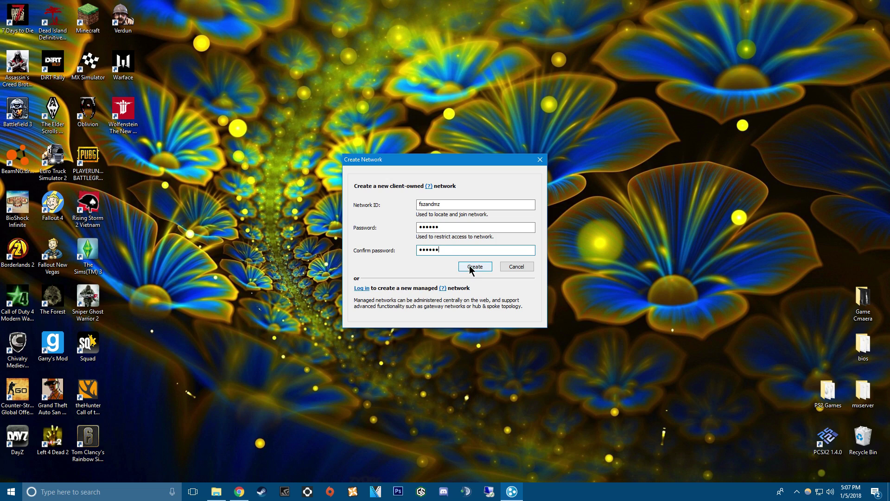
click(469, 268)
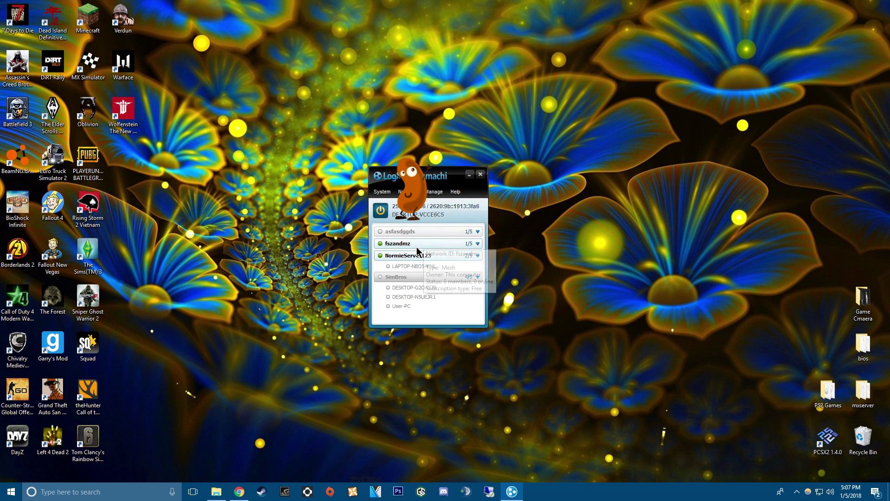
click(399, 242)
Open Join Network, enter fs, cancel without joining, and close the Hamachi window
click(400, 191)
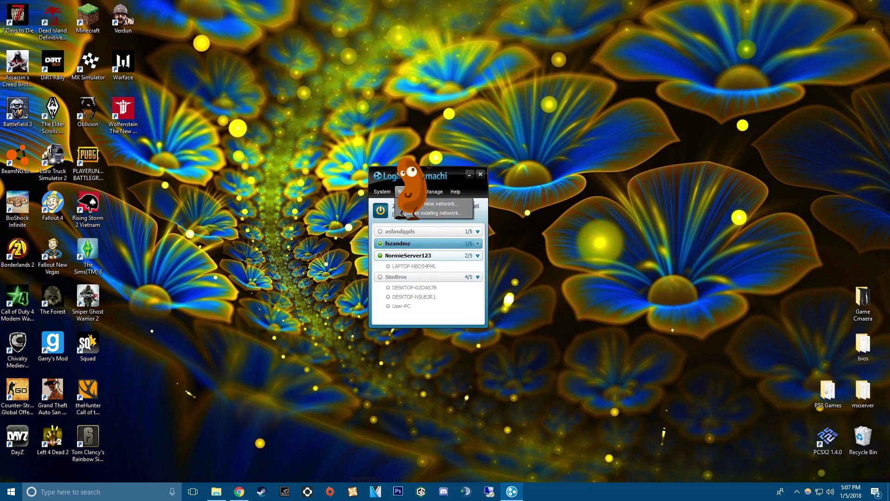
click(417, 213)
drag(412, 237, 401, 263)
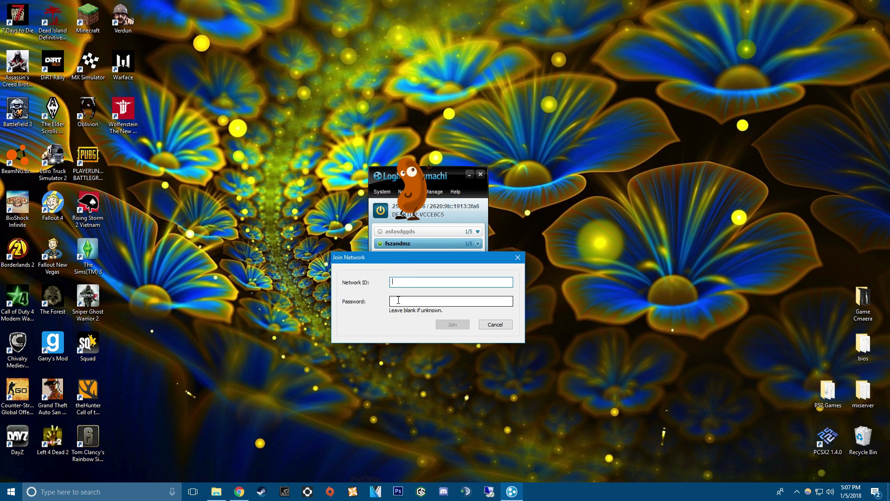
text(fsz)
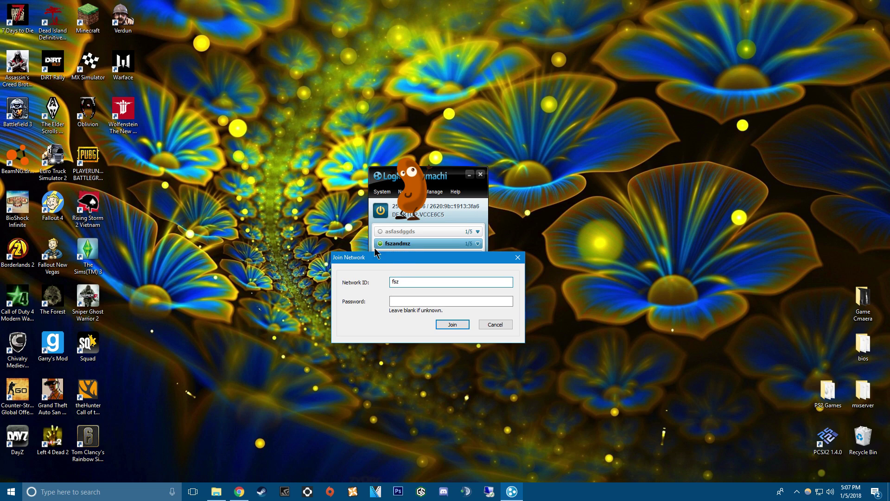
click(417, 301)
click(518, 258)
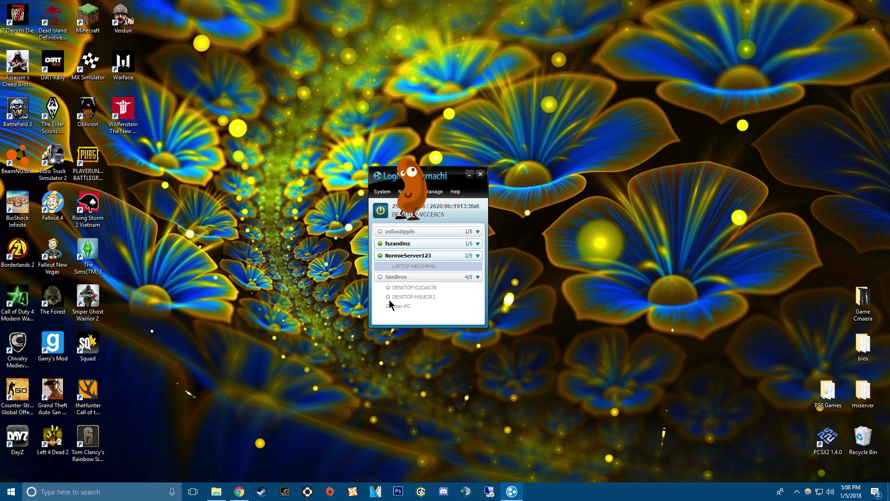
click(480, 175)
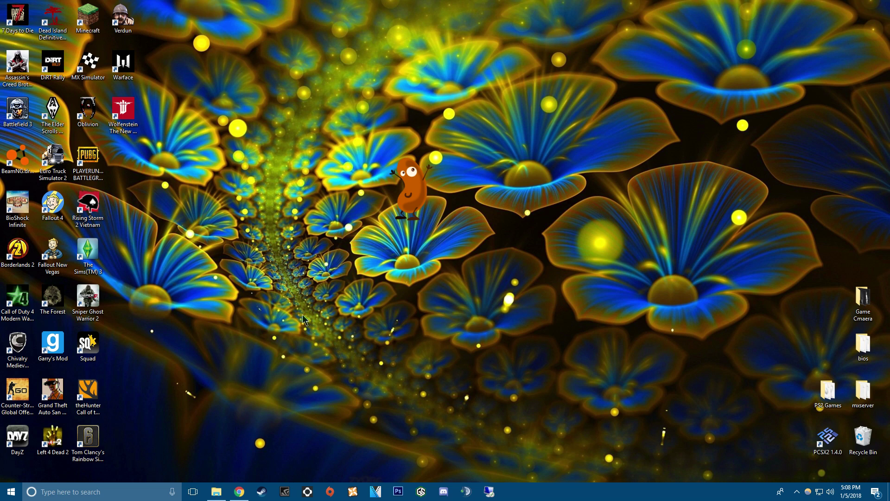
Relaunch Hamachi, power it back on to log in, and minimize the window
key(super)
click(167, 430)
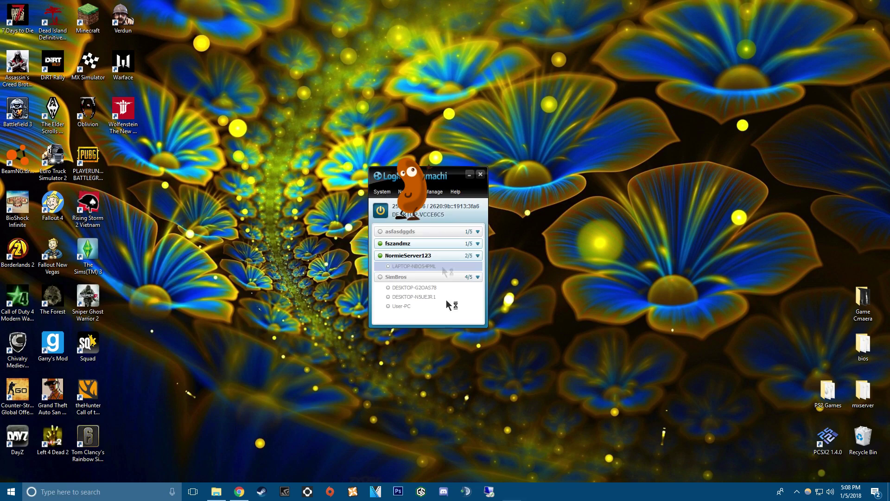
click(386, 213)
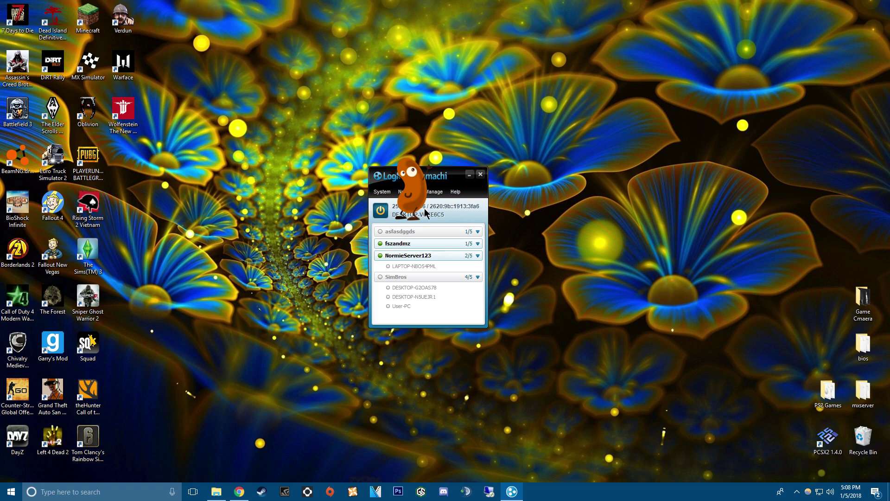
click(469, 174)
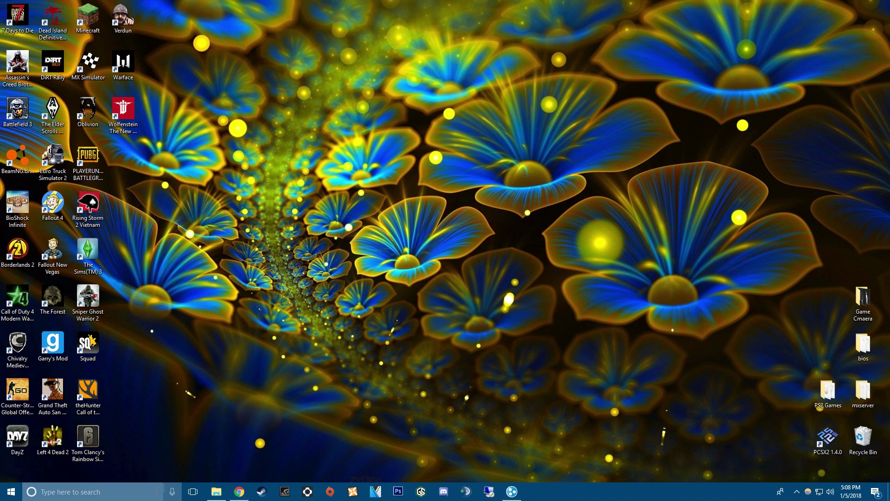
Launch MX Simulator from Steam, set up a New Race, and page the track list to the JGMX tracks
click(262, 492)
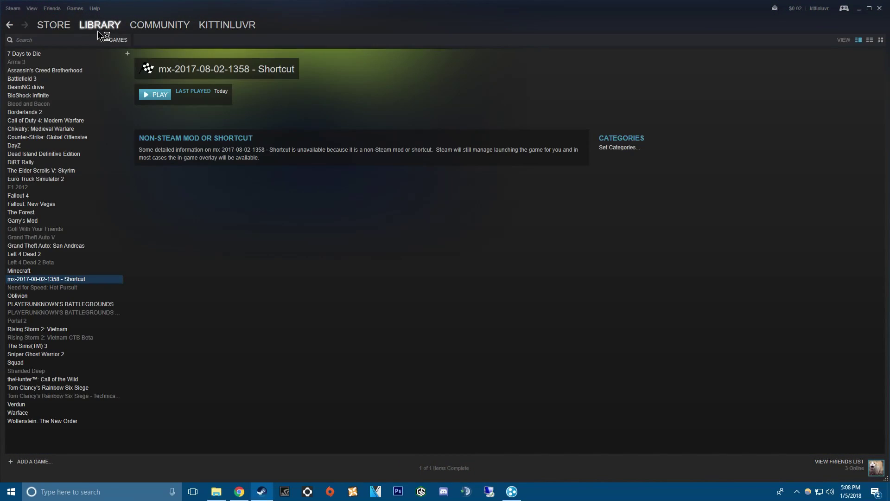
click(166, 95)
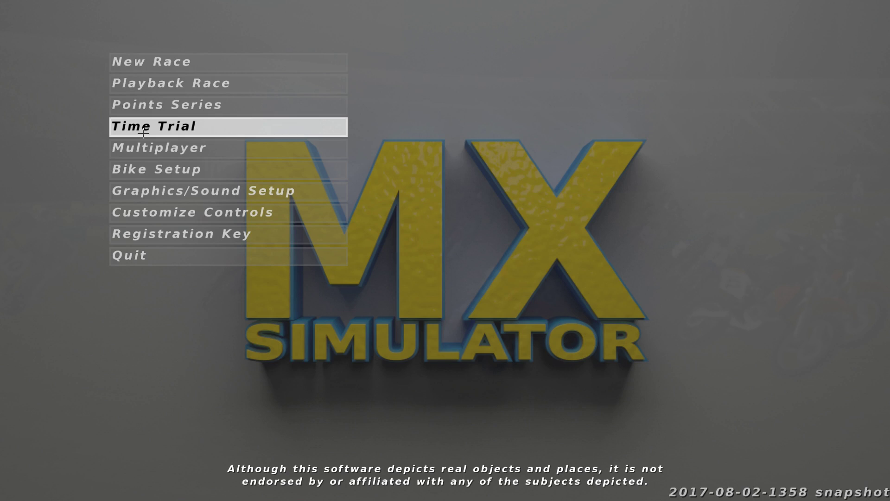
click(185, 61)
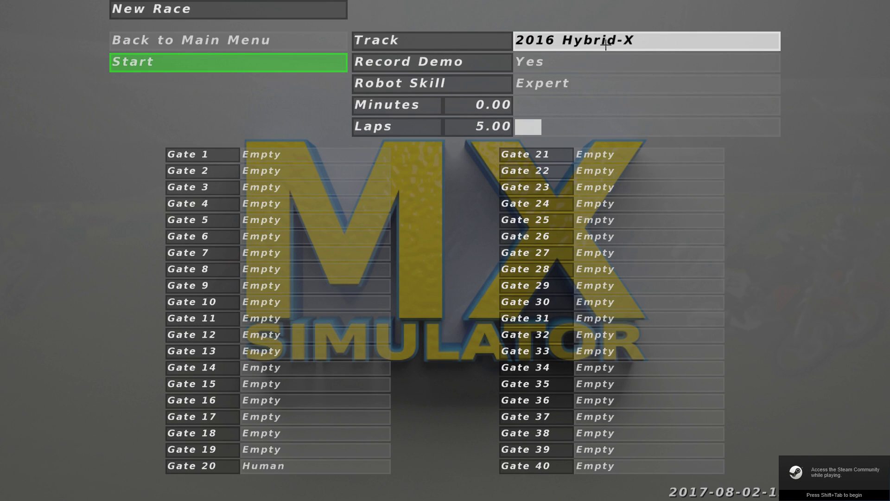
click(582, 45)
click(381, 485)
click(381, 484)
click(381, 485)
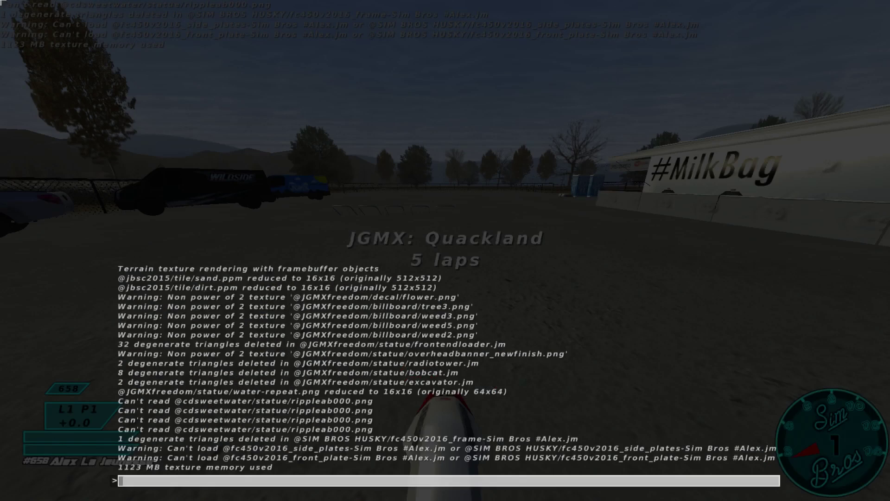
Run /savetrackinfo in the console to save the track info as JGMXfreedom.trackinfo
text(/save)
key(BackSpace)
key(BackSpace)
key(BackSpace)
key(BackSpace)
key(BackSpace)
text(/savetrackinfo)
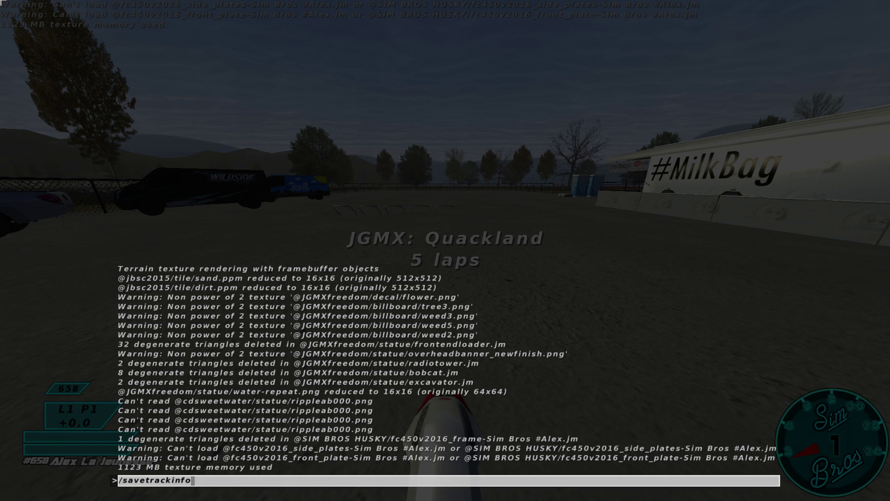
key(Return)
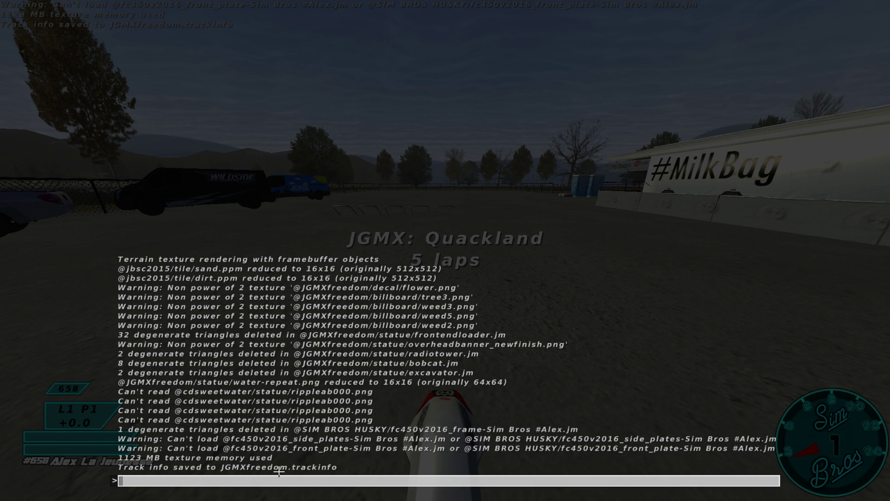
Quit MX Simulator from the main menu and confirm leaving the game
key(Escape)
key(Escape)
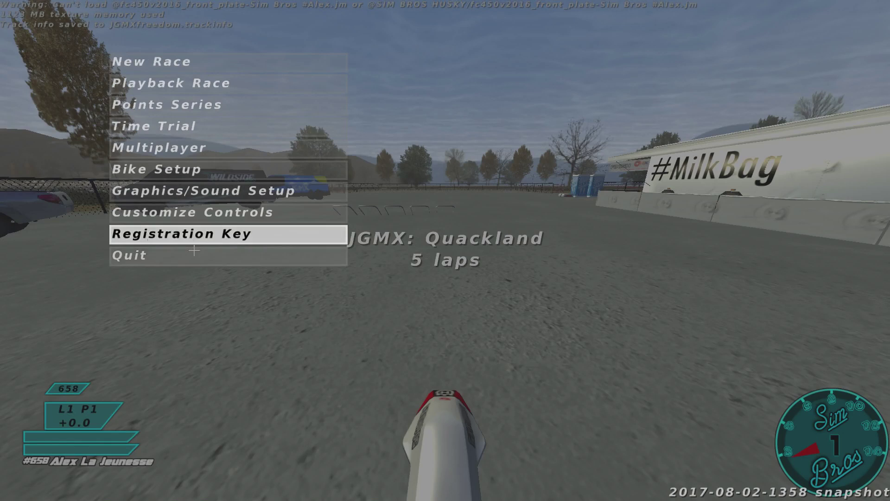
click(194, 250)
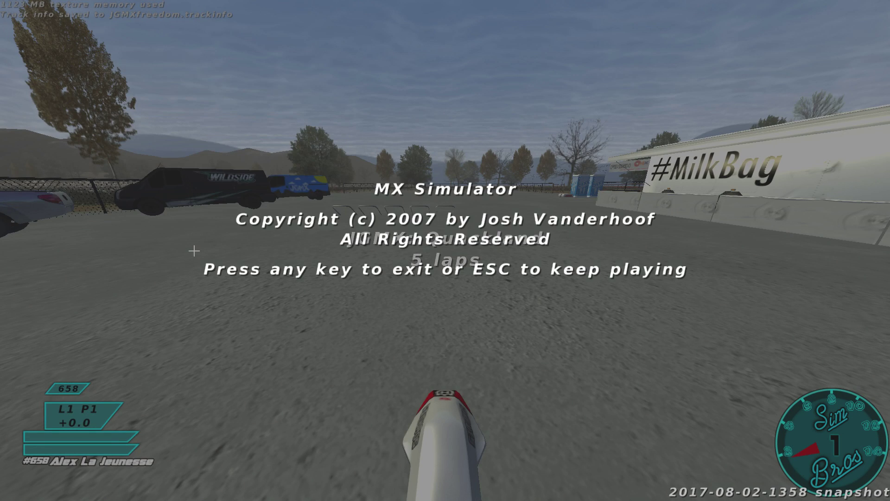
click(192, 253)
key(super)
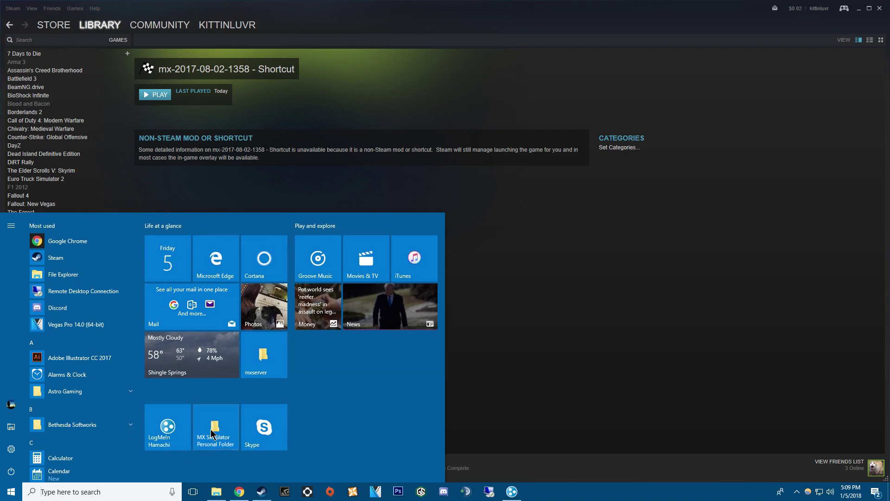
Copy JGMXfreedom.trackinfo from the MX Simulator personal folder
click(211, 434)
scroll(365, 297, down, 5)
scroll(366, 297, down, 20)
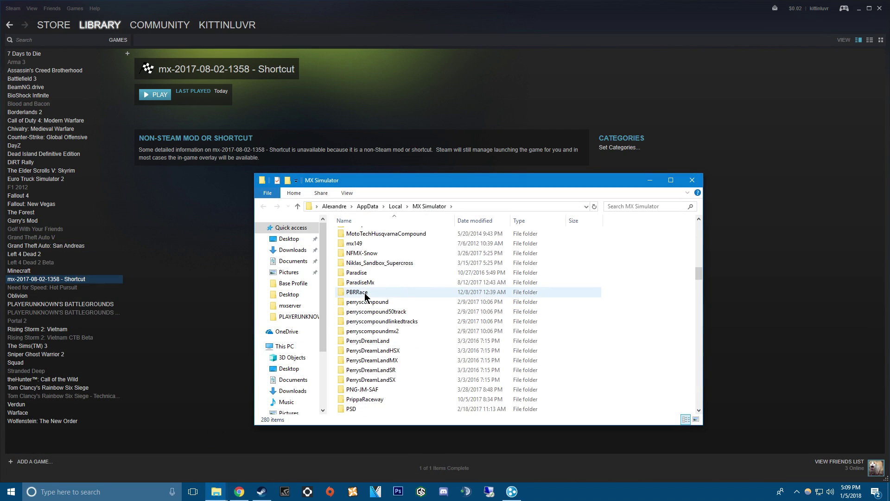
scroll(365, 297, down, 15)
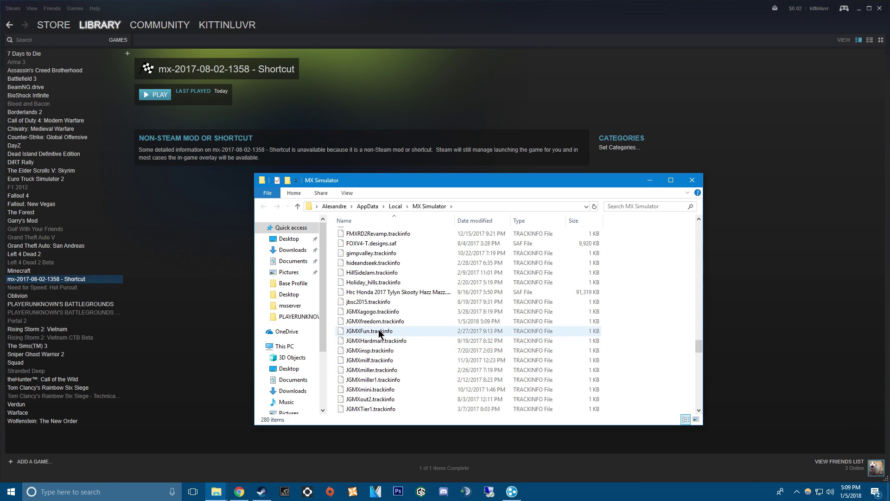
right_click(363, 322)
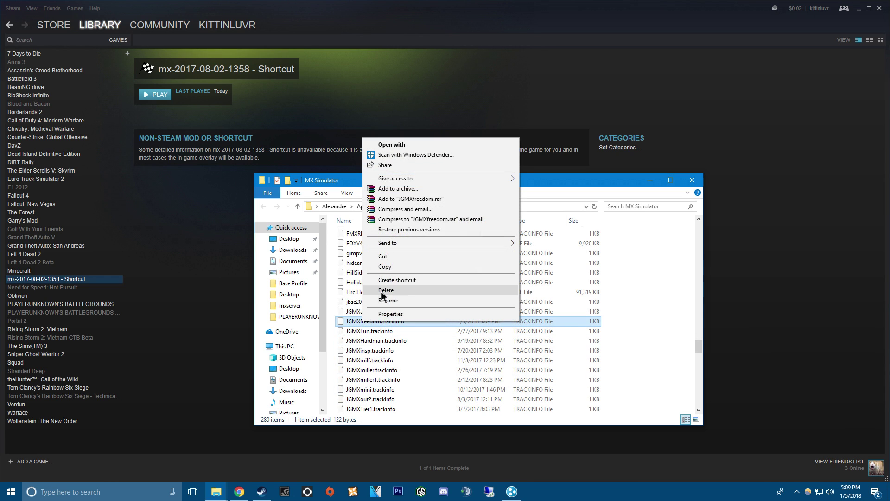
click(385, 266)
Open the trackinfo folder inside the desktop mxserver folder
click(697, 186)
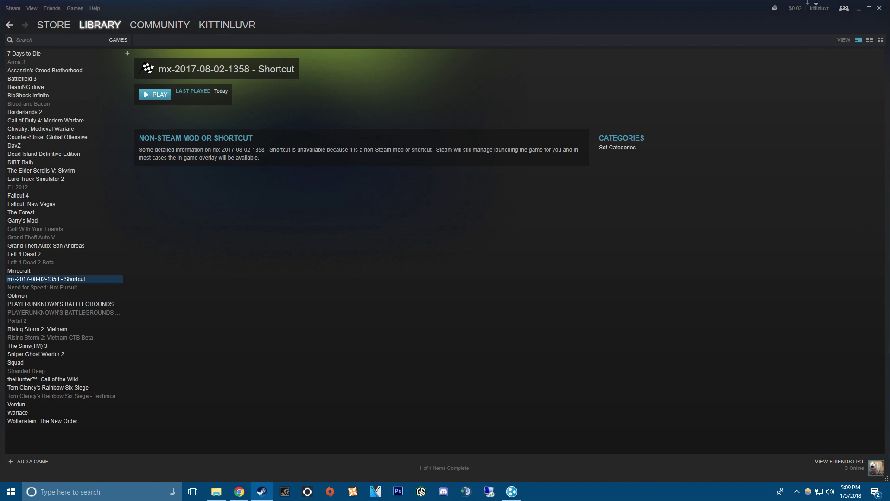
click(860, 9)
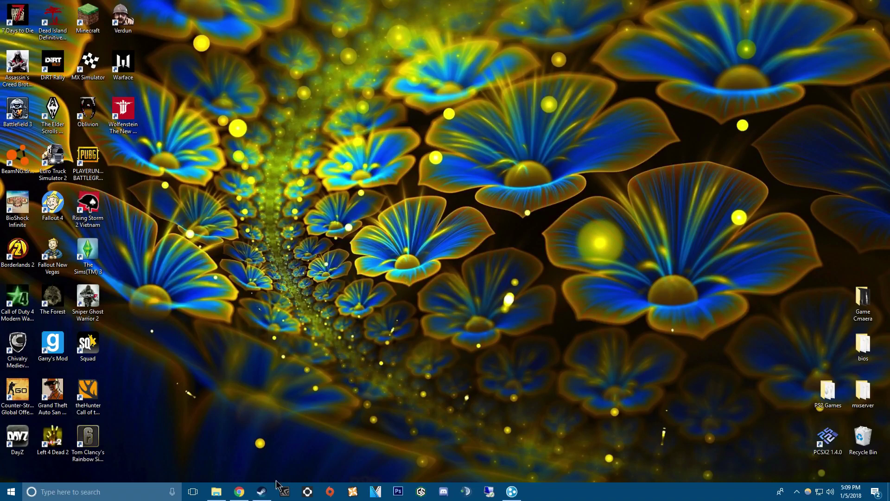
double_click(863, 391)
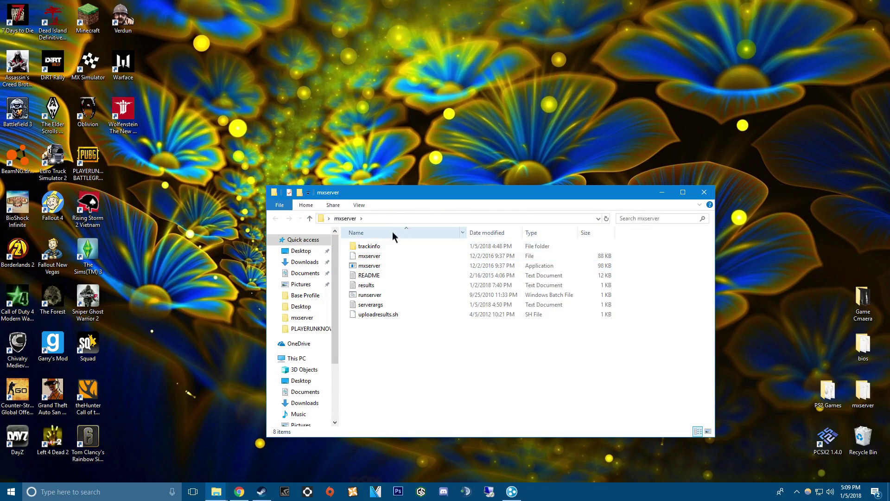
drag(412, 198, 372, 143)
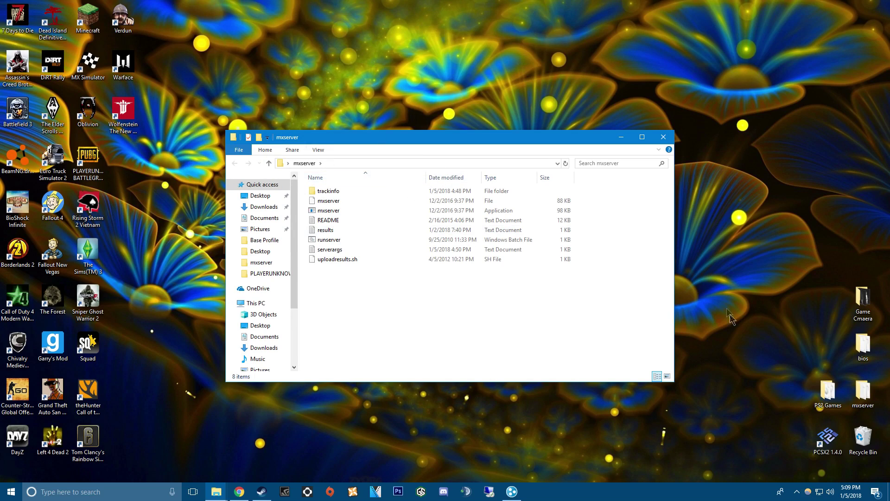
click(333, 194)
double_click(334, 197)
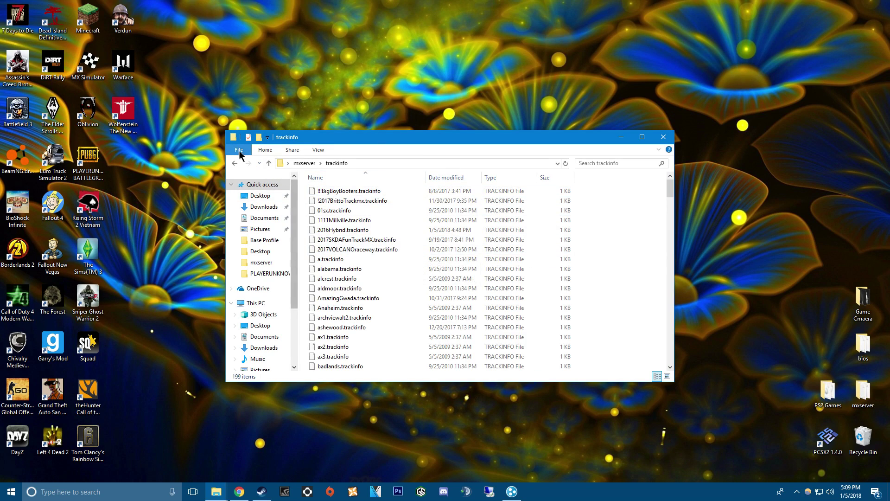
Paste JGMXfreedom.trackinfo into trackinfo, replacing the existing file
scroll(344, 264, down, 19)
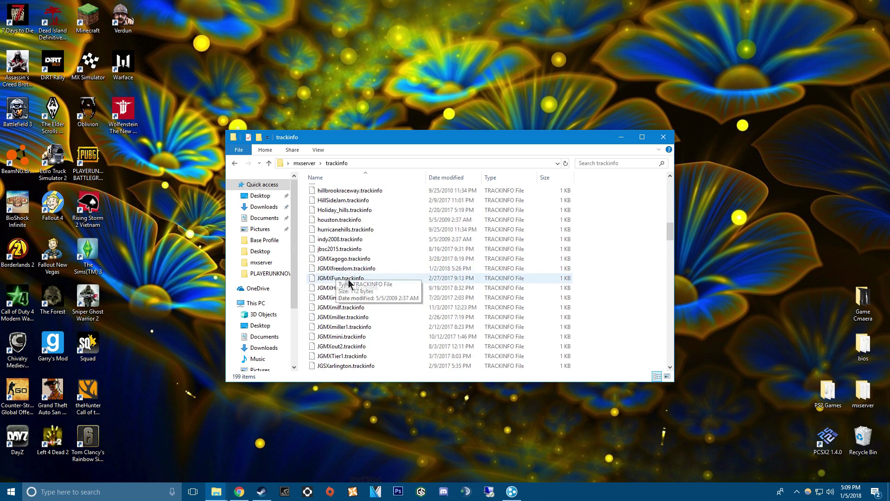
scroll(407, 288, down, 7)
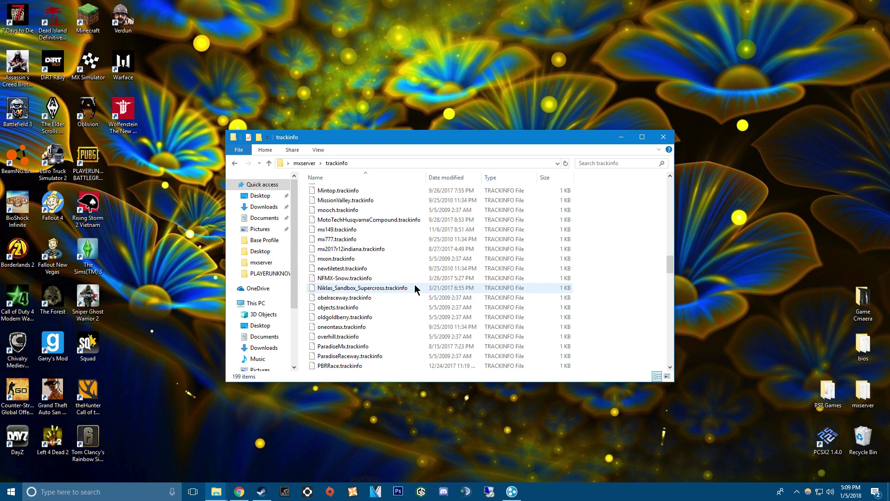
right_click(629, 266)
click(651, 331)
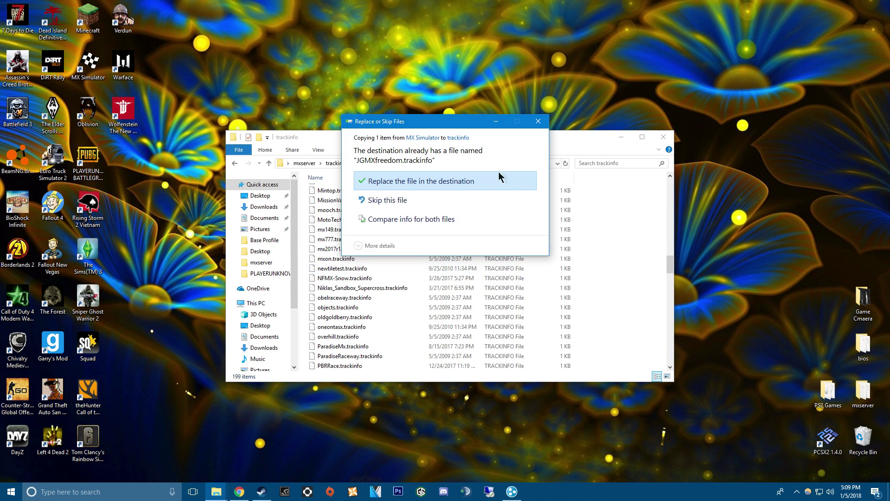
click(390, 186)
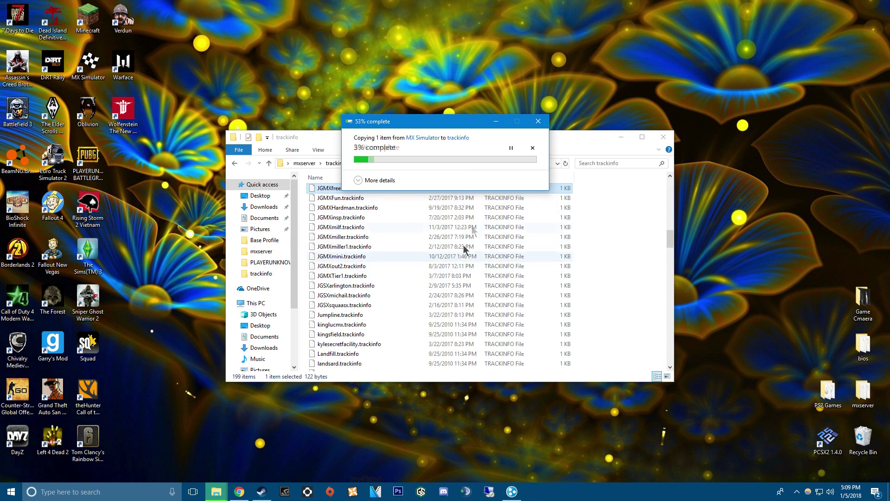
Copy the JGMXfreedom file name via Rename, then return to the mxserver folder
scroll(406, 185, up, 2)
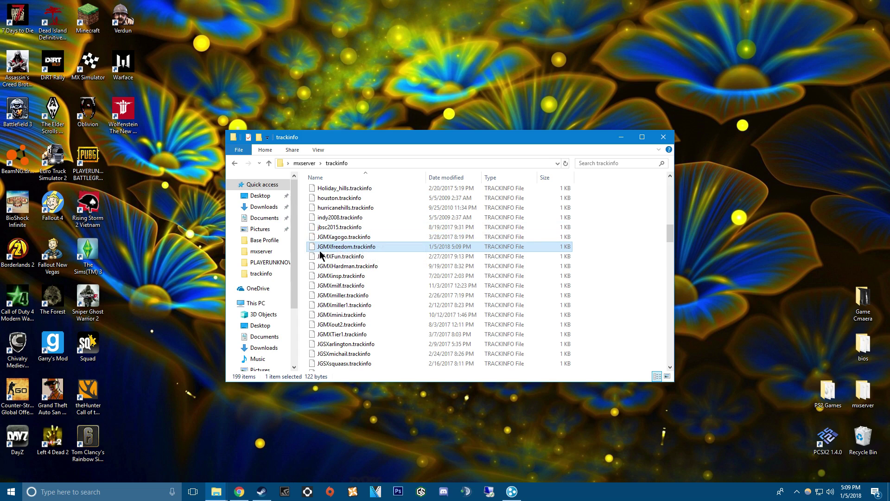
right_click(352, 249)
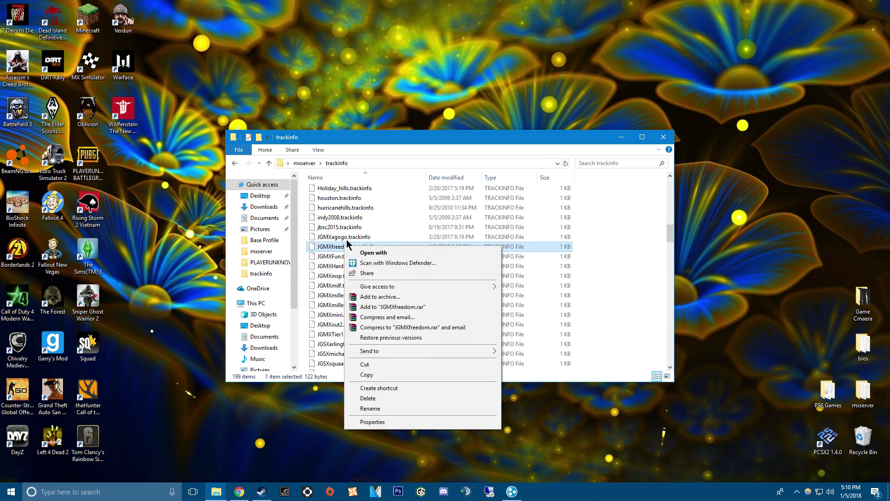
click(371, 409)
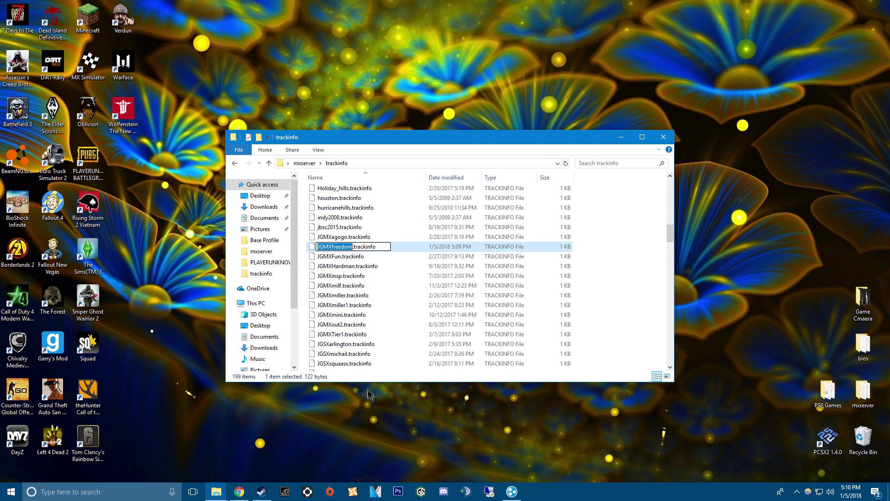
click(234, 163)
Replace 2016Hybrid with JGMXfreedom in serverargs' trackinfo line, save, and close Notepad
double_click(326, 252)
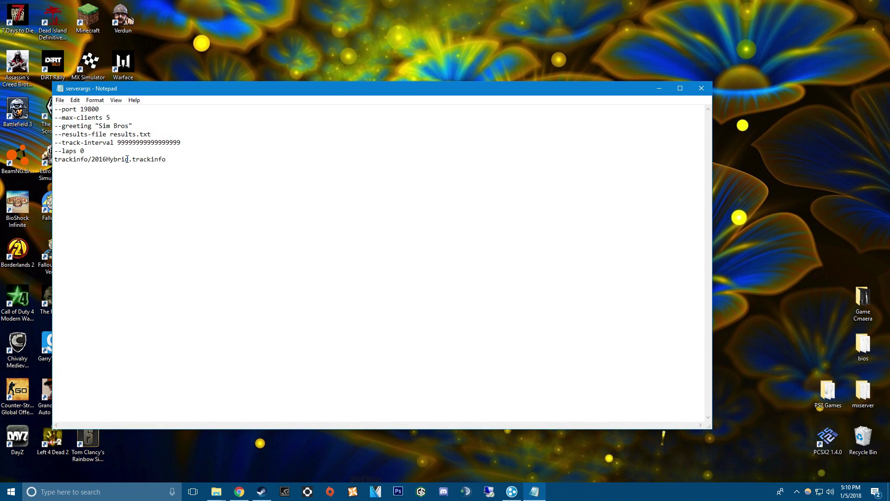
drag(127, 159, 96, 166)
key(ctrl+v)
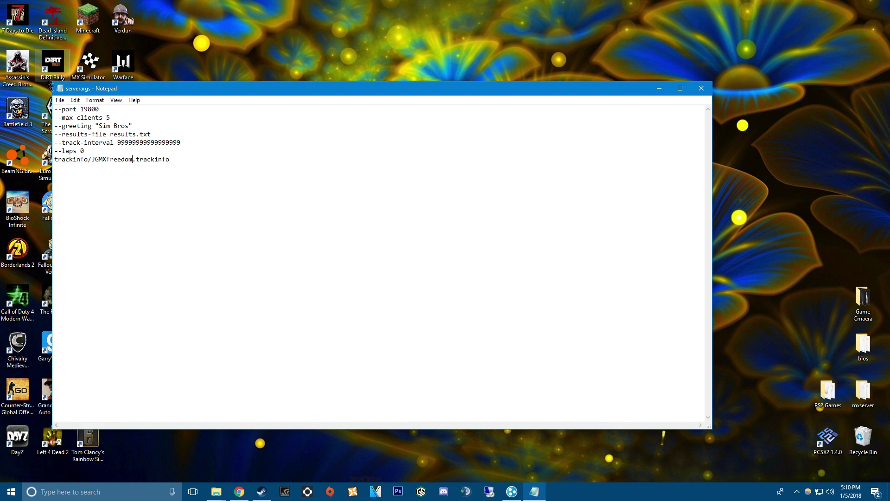
click(60, 101)
click(79, 130)
click(701, 88)
Run runserver with the administrator UID, then close the server console
double_click(359, 242)
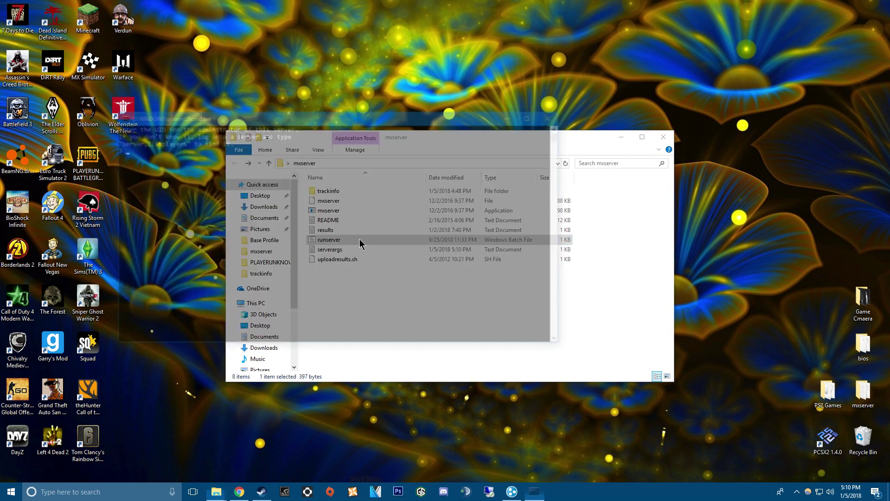
text(45654)
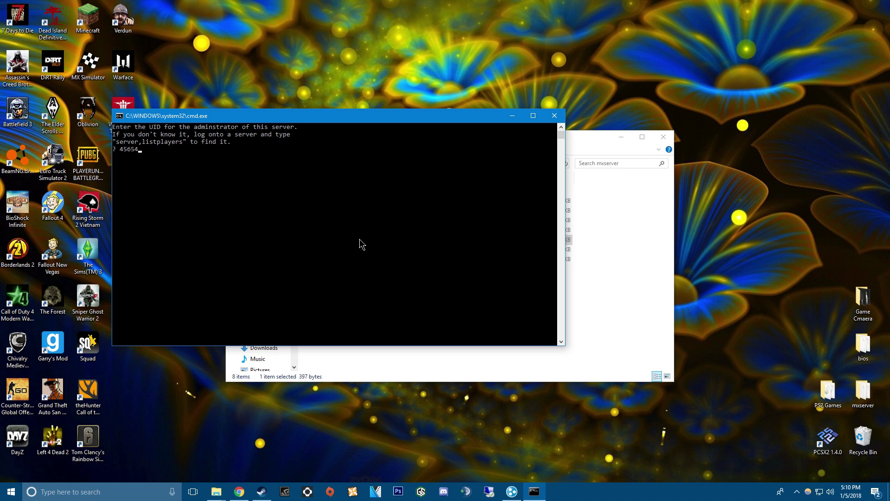
key(Return)
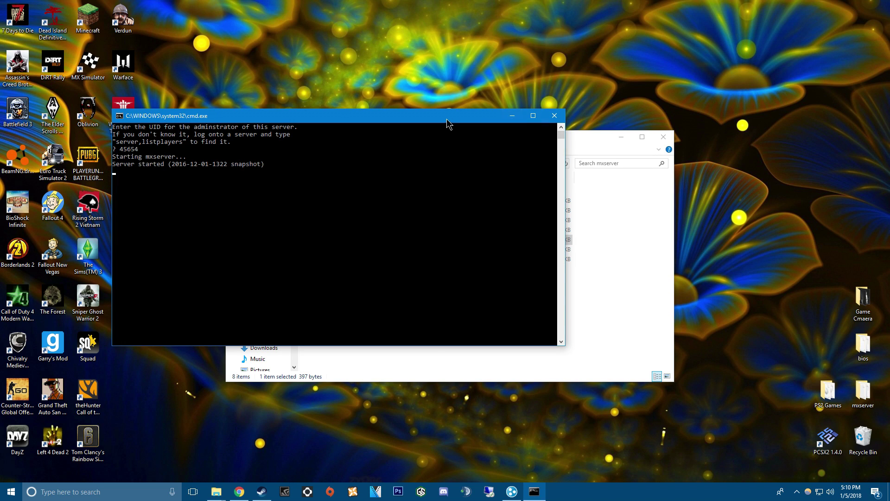
drag(447, 123, 540, 157)
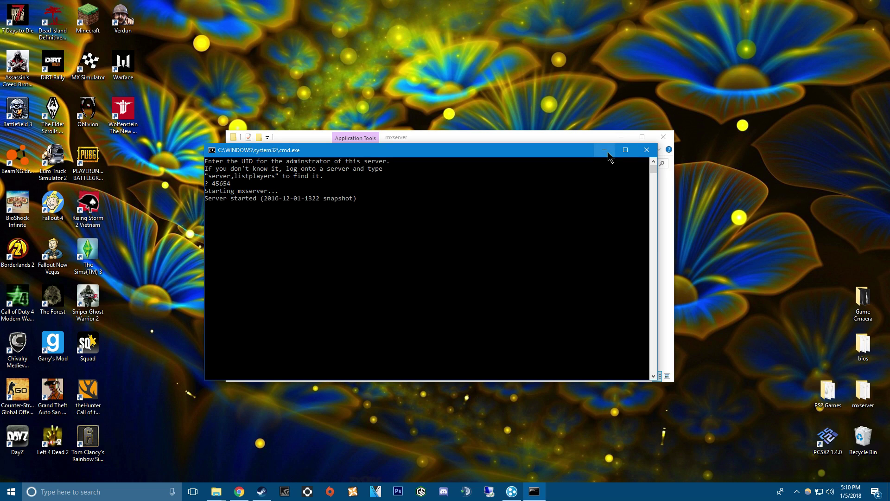
click(647, 152)
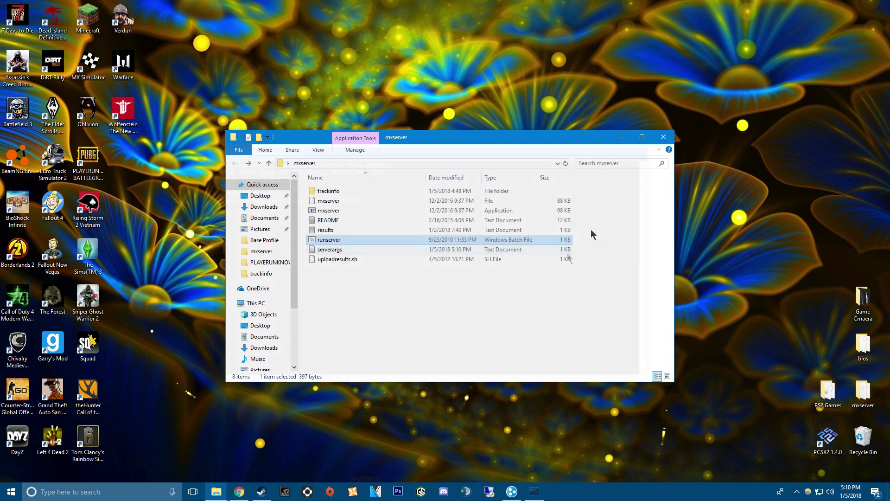
Rerun runserver and submit the administrator UID so the server starts
double_click(331, 242)
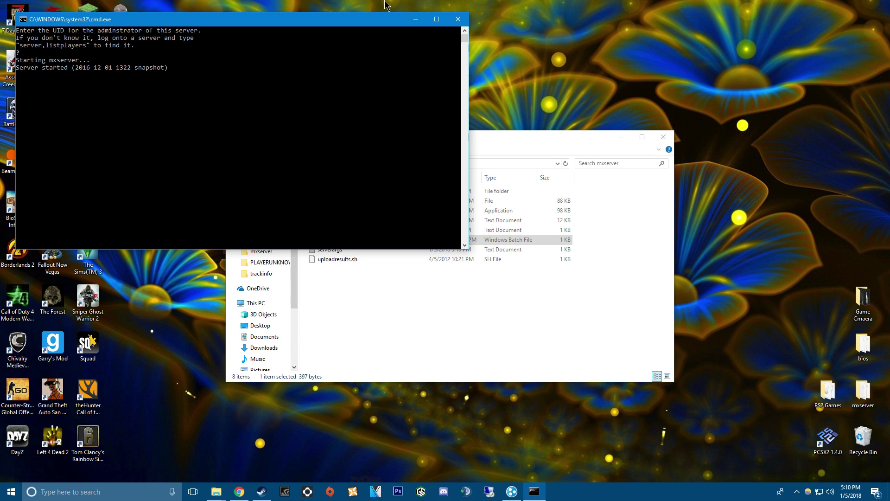
click(457, 19)
double_click(337, 240)
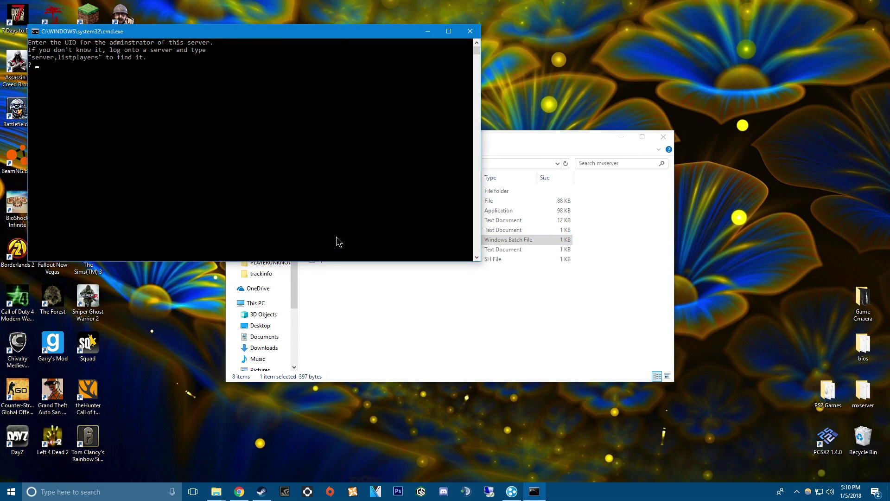
text(2263)
key(Return)
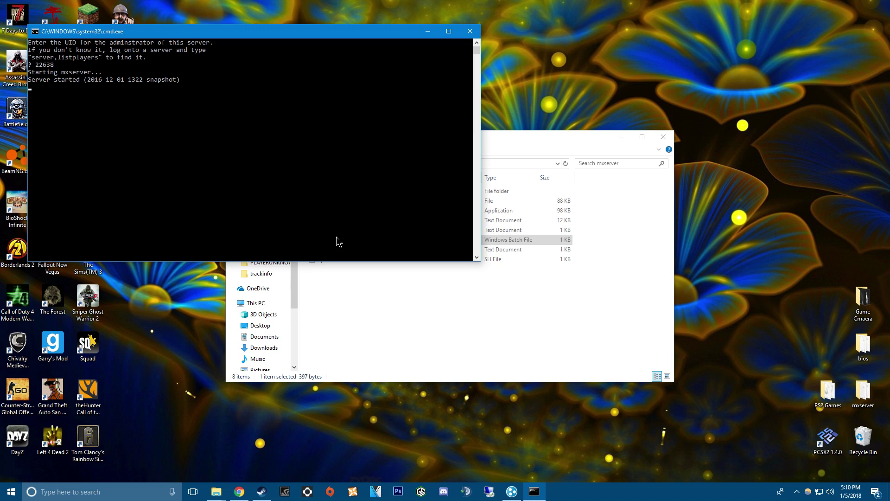
Minimize the server console, close the mxserver folder, and show MX Simulator in Steam
click(427, 31)
click(664, 136)
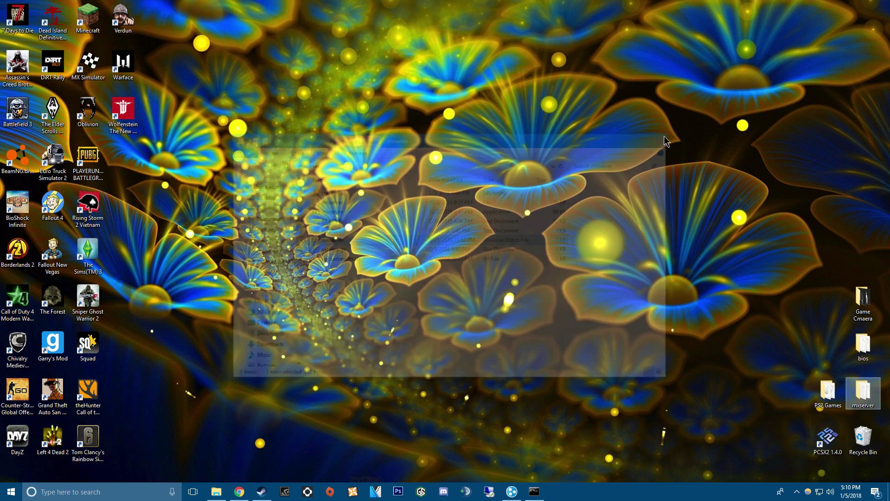
click(511, 491)
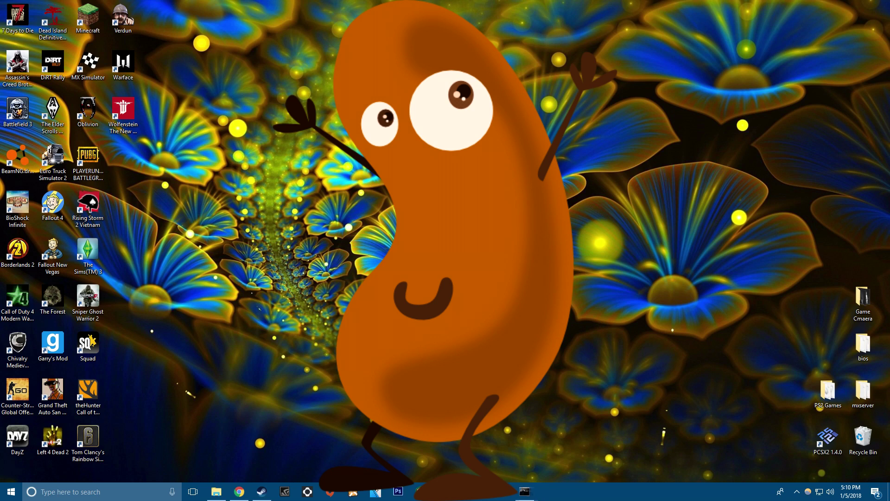
click(262, 492)
Launch MX Simulator from Steam, open Multiplayer, and close the Hamachi web page
click(168, 98)
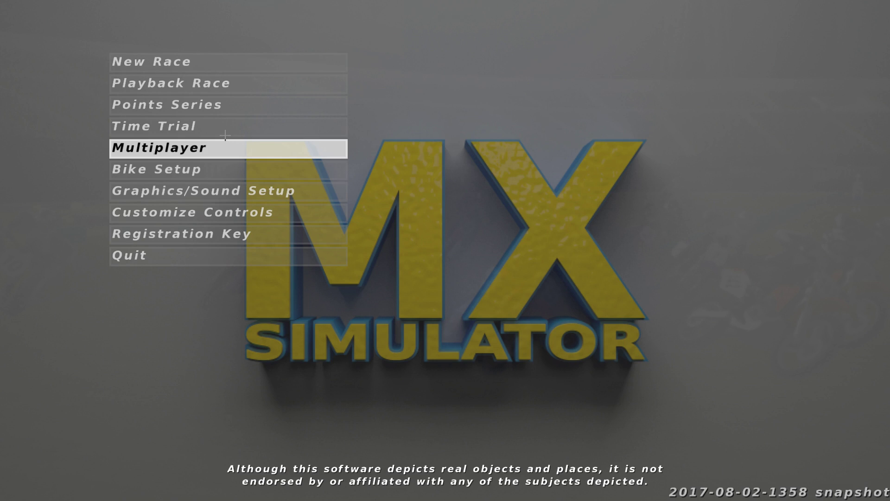
click(210, 144)
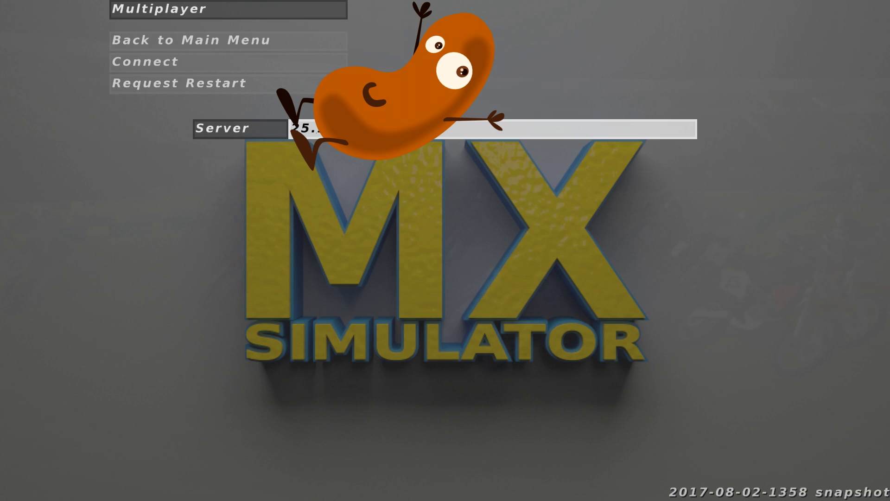
key(alt+Tab)
key(alt+Tab)
key(alt+Tab)
key(alt+Tab)
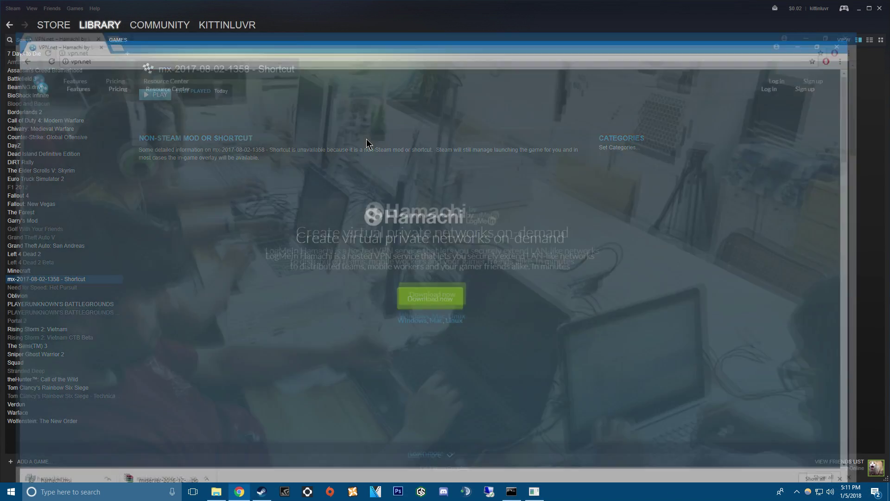
click(879, 5)
Check the network address in LogMeIn Hamachi, then join the server from the game
key(super)
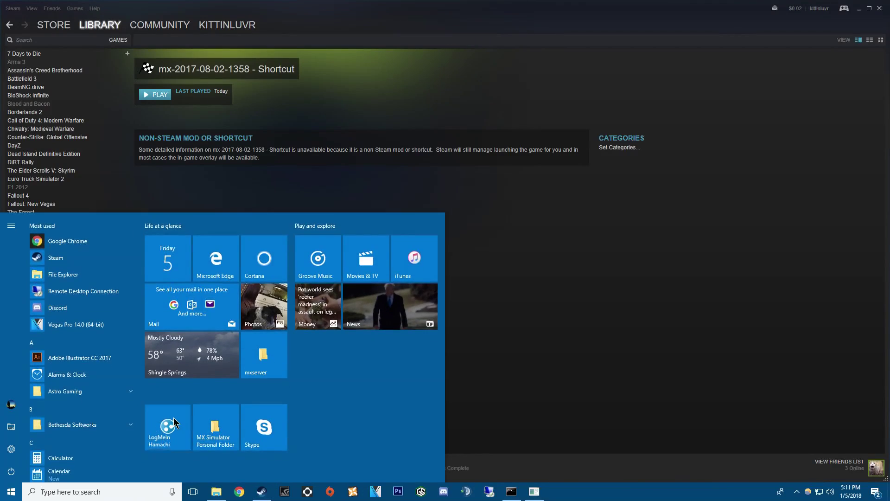
click(175, 423)
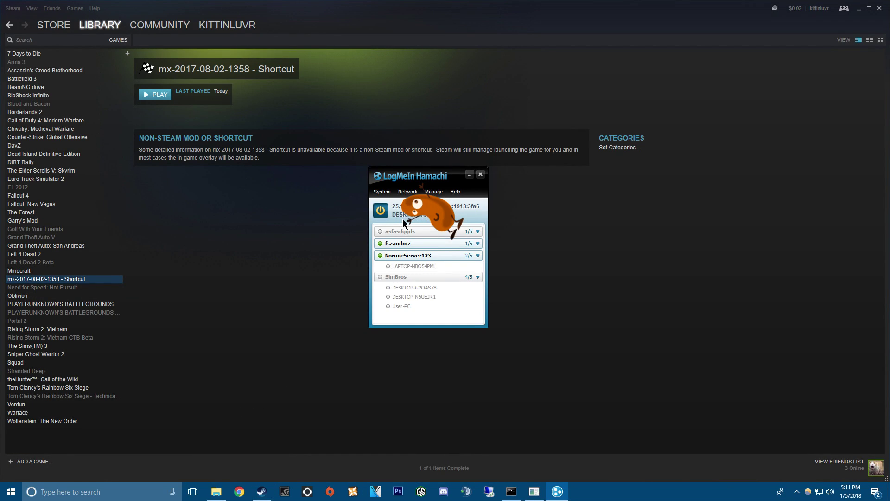
key(alt+Tab)
key(alt+Tab)
key(alt+Tab)
key(alt+Tab)
key(alt+Tab)
key(alt+Tab)
click(409, 235)
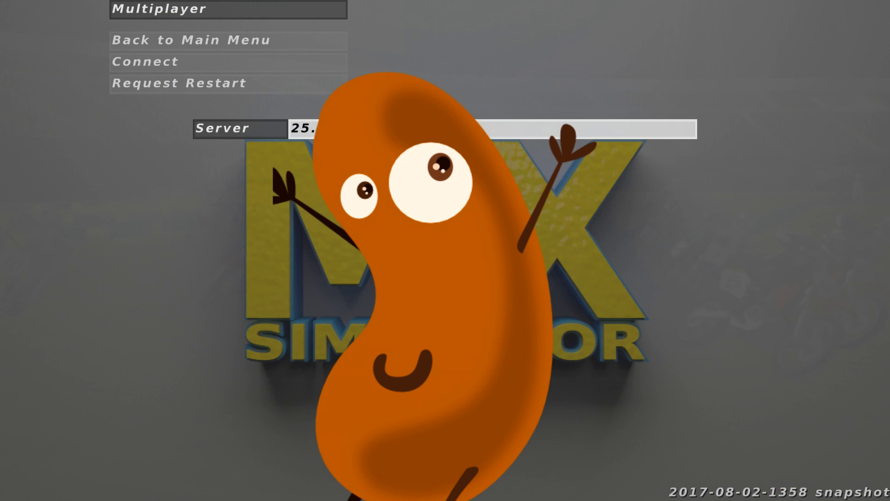